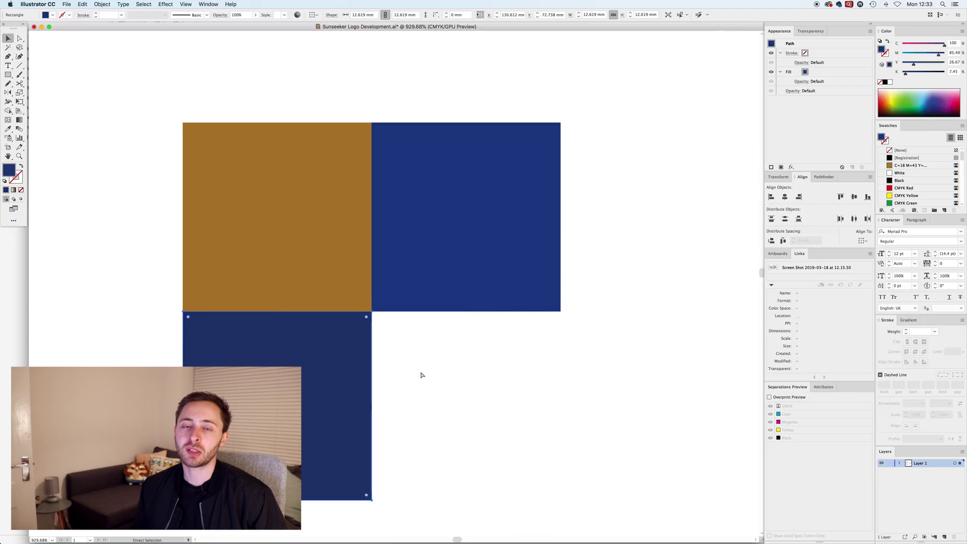
# Recolour the copied square beside the gold square a darker navy, and select the colour squares.
pyautogui.click(932, 108)
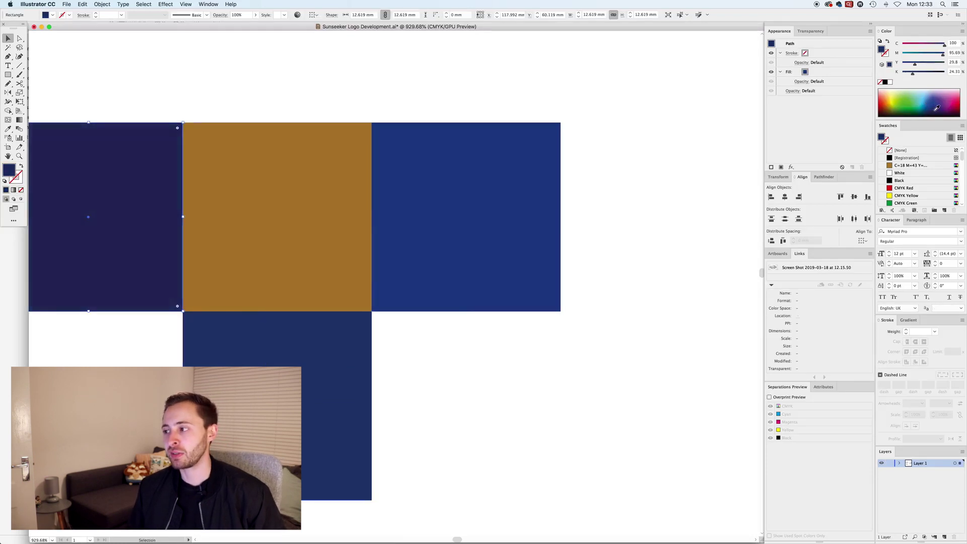
pyautogui.press('super+minus')
pyautogui.press('super+minus')
pyautogui.press('super+a')
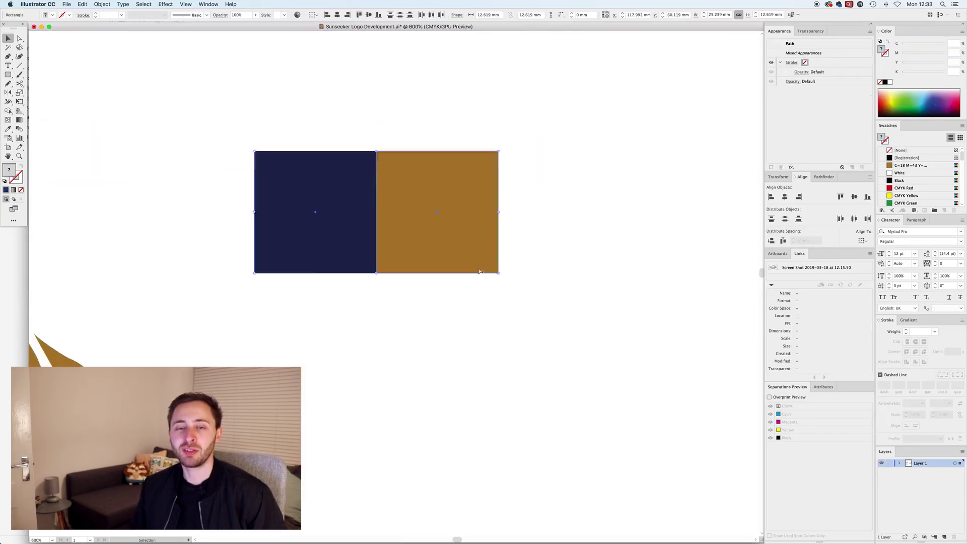
# Duplicate the colour squares beside the originals and delete the surplus ones, leaving a second gold and blue pair.
pyautogui.keyDown('alt'); pyautogui.keyDown('shift'); pyautogui.moveTo(375, 305); pyautogui.dragTo(694, 305); pyautogui.keyUp('shift'); pyautogui.keyUp('alt')
pyautogui.moveTo(627, 270); pyautogui.dragTo(507, 326)
pyautogui.click(394, 297)
pyautogui.press('Delete')
pyautogui.click(629, 296)
pyautogui.press('Delete')
# Set the magenta value of the second pair's gold square to 35.
pyautogui.click(240, 206)
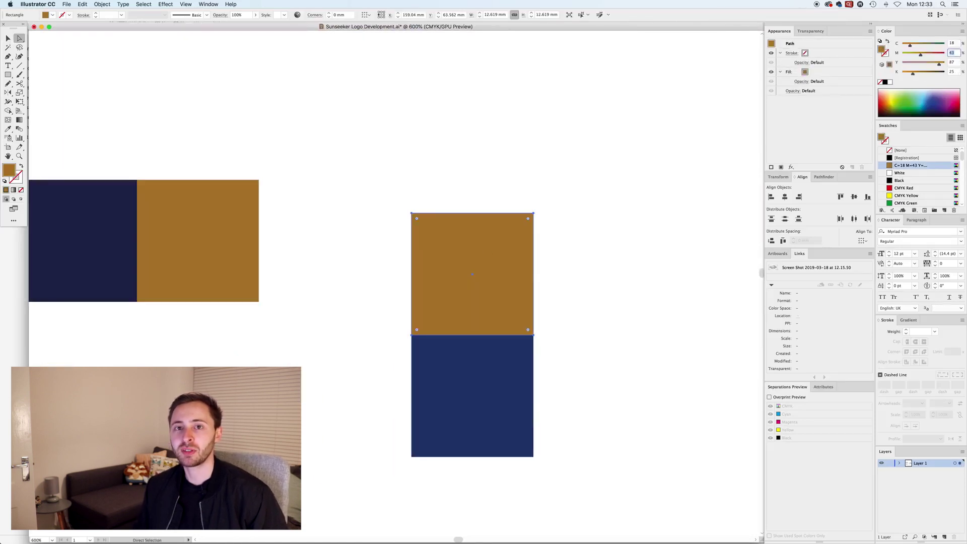
pyautogui.write('35')
pyautogui.press('Tab')
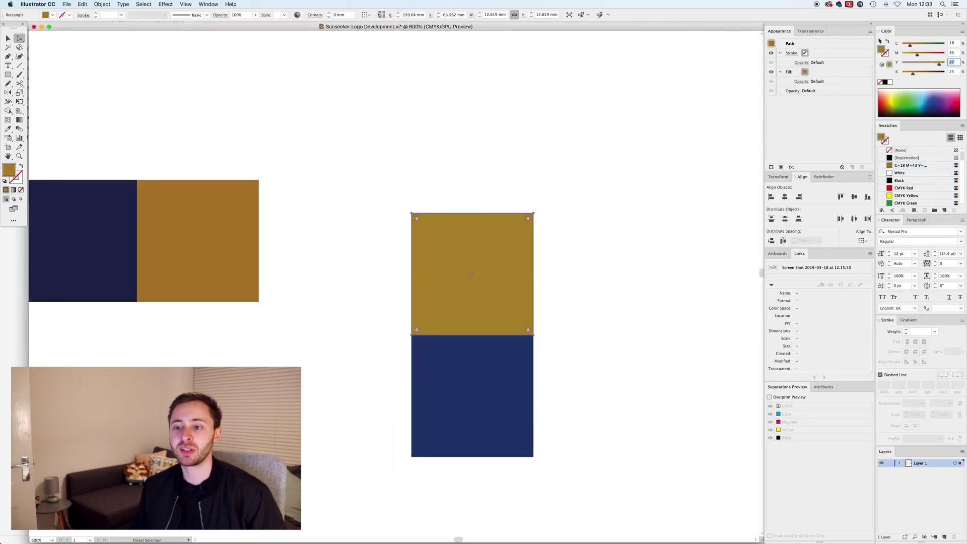
pyautogui.press('super+minus')
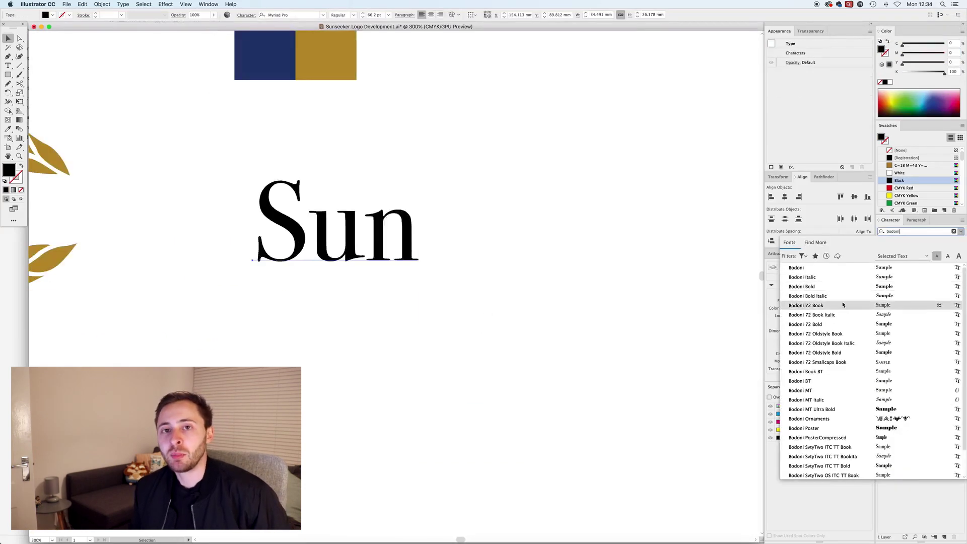
# Set the "Sun" text in Bodoni Bold Italic.
pyautogui.press('Down')
pyautogui.press('Up')
pyautogui.press('Down')
pyautogui.press('Return')
pyautogui.press('Escape')
pyautogui.press('super+1')
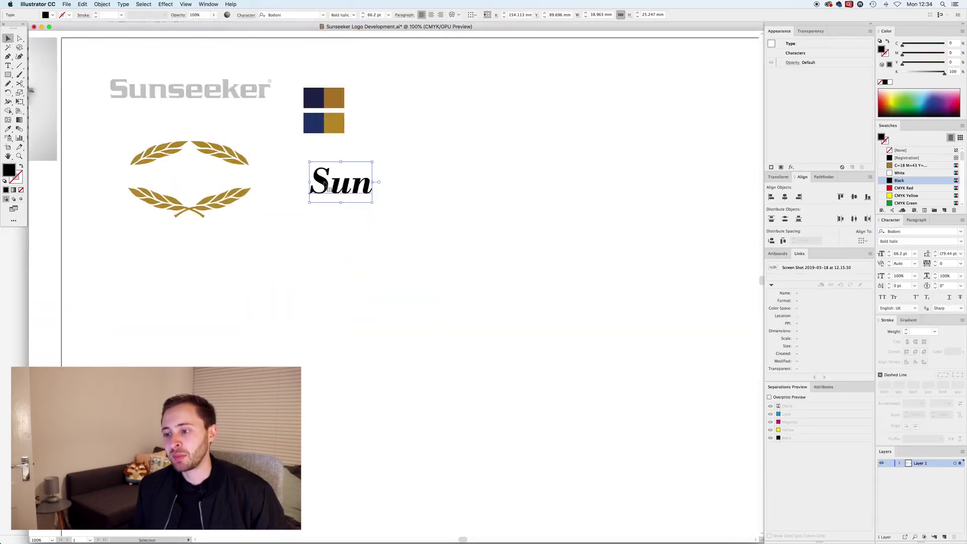
# Complete the text as "Sunseeker" and tighten the kerning between its letters.
pyautogui.write('seeker')
pyautogui.press('super+a')
pyautogui.hotkey('alt', 'Left')
pyautogui.press('Left')
pyautogui.press('Right')
pyautogui.hotkey('alt', 'Left')
pyautogui.hotkey('alt', 'Left')
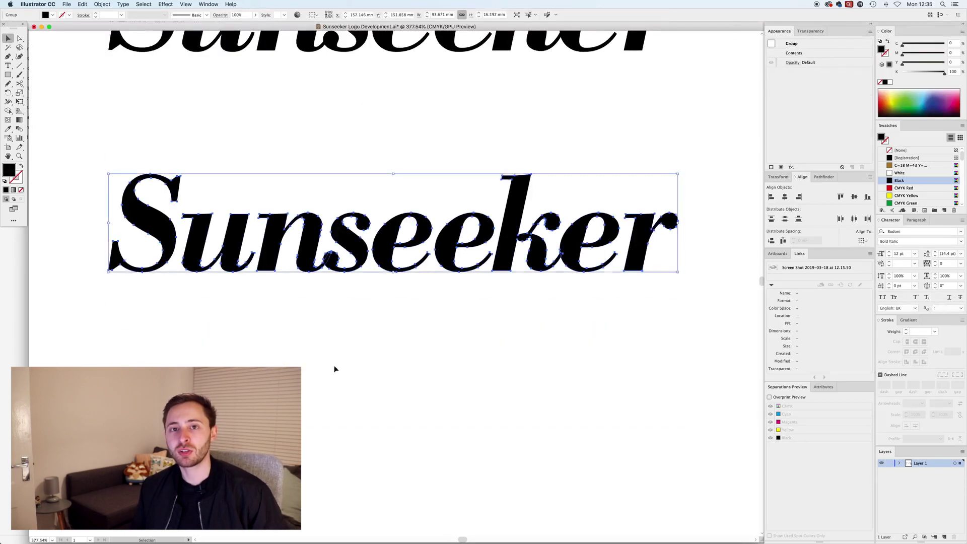
# Show the rulers and extend the second e's tail in the outlined wordmark to join the k.
pyautogui.click(61, 120)
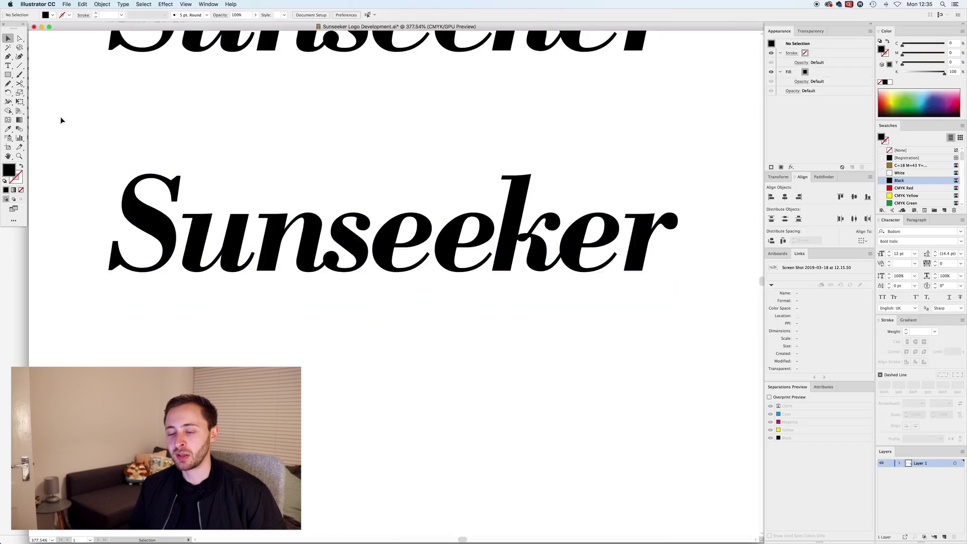
pyautogui.press('super+r')
pyautogui.moveTo(31, 151); pyautogui.dragTo(256, 260)
pyautogui.scroll(5, 445, 130)
pyautogui.press('p')
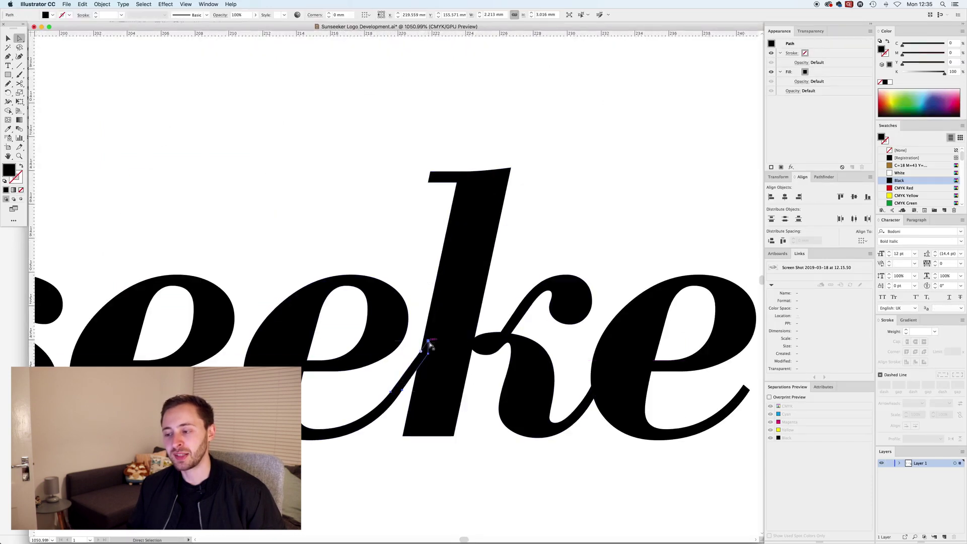
pyautogui.click(371, 442)
pyautogui.scroll(-5, 371, 443)
# Extend the first e's tail with the Pen tool to meet the second e, and adjust its end anchor points.
pyautogui.moveTo(371, 442); pyautogui.dragTo(503, 459)
pyautogui.scroll(8, 478, 393)
pyautogui.press('p')
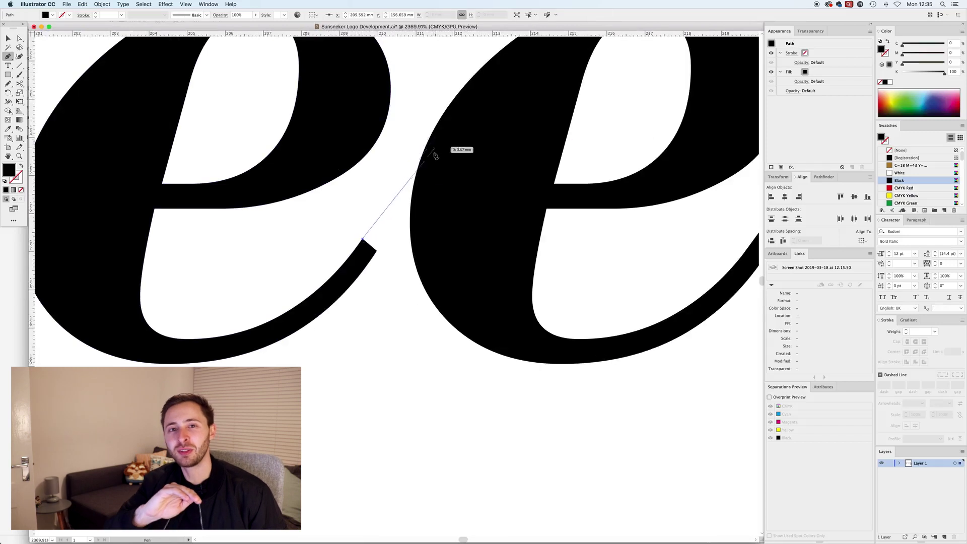
pyautogui.scroll(-5, 404, 375)
pyautogui.scroll(8, 453, 352)
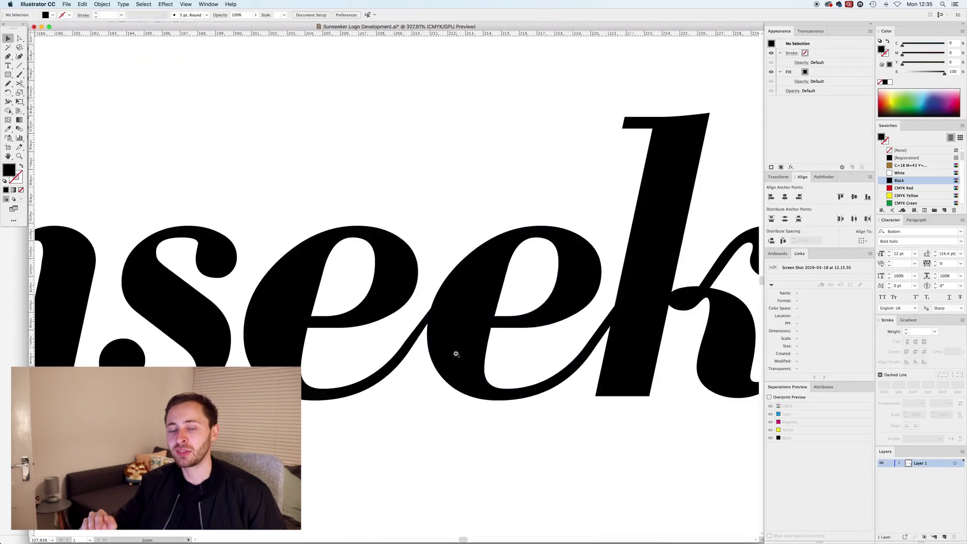
pyautogui.press('a')
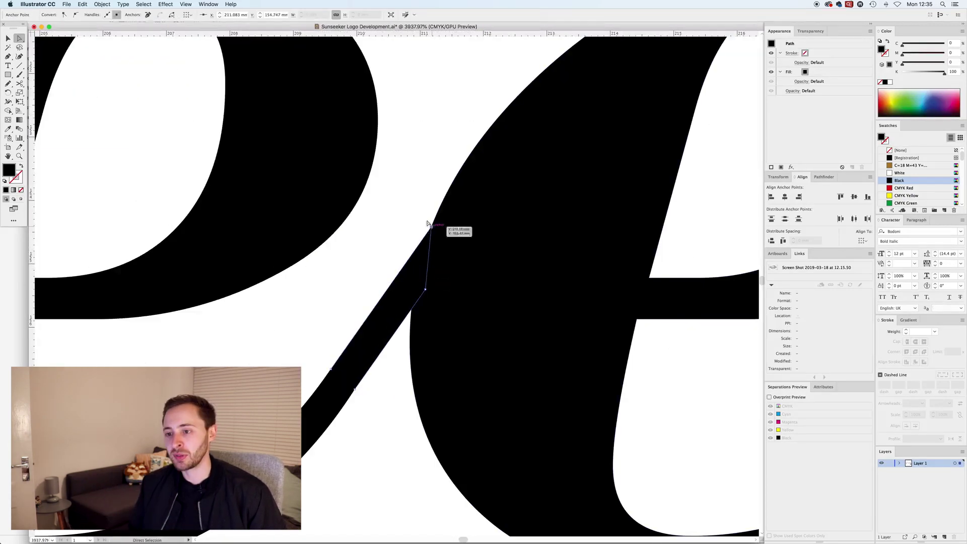
pyautogui.moveTo(427, 288); pyautogui.dragTo(428, 287)
pyautogui.scroll(-5, 438, 250)
# Adjust the end of the u's tail so that it joins the n.
pyautogui.click(520, 388)
pyautogui.scroll(6, 320, 250)
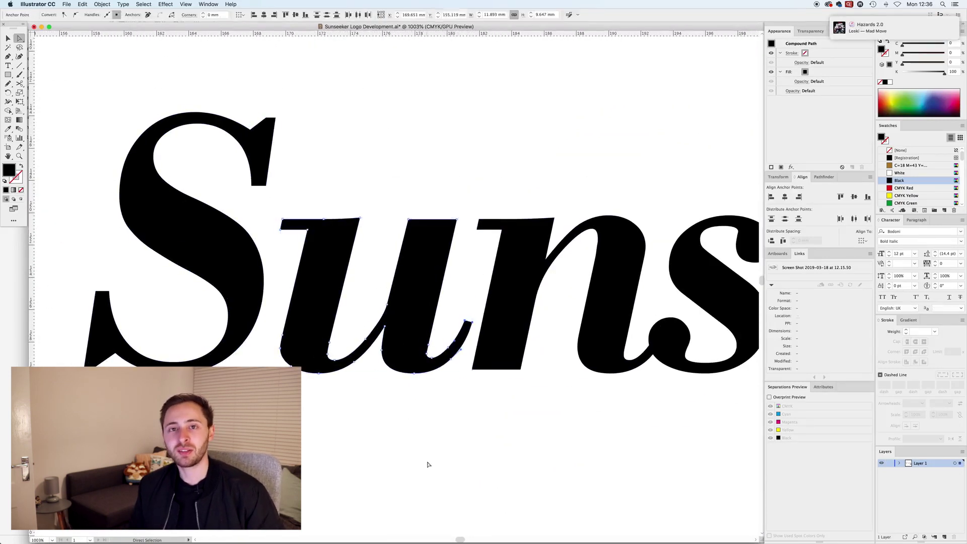
pyautogui.scroll(8, 485, 332)
pyautogui.click(417, 269)
pyautogui.scroll(-8, 439, 293)
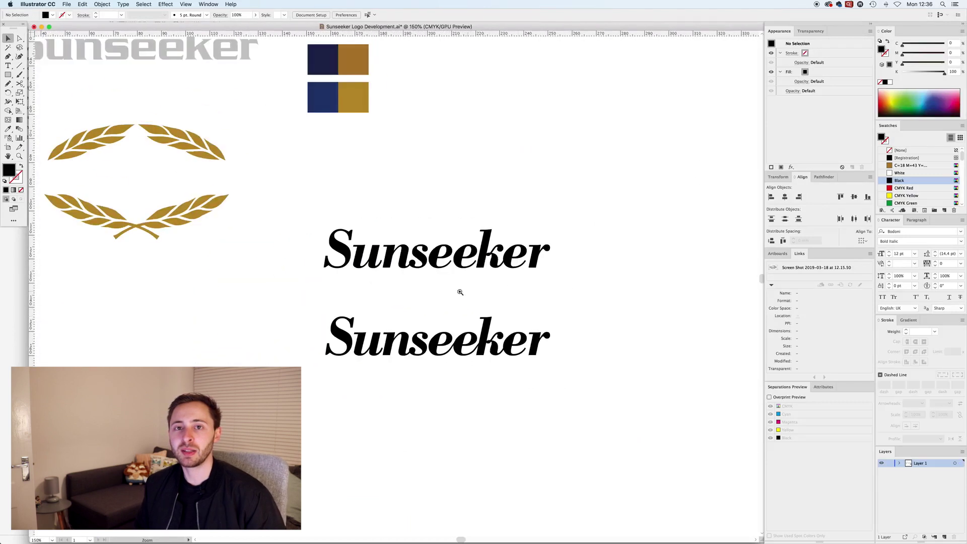
# Extend the last e's tail across the r's stem to join its arm, and smooth the connecting curve.
pyautogui.scroll(6, 457, 291)
pyautogui.scroll(-6, 567, 280)
pyautogui.scroll(6, 400, 241)
pyautogui.click(331, 283)
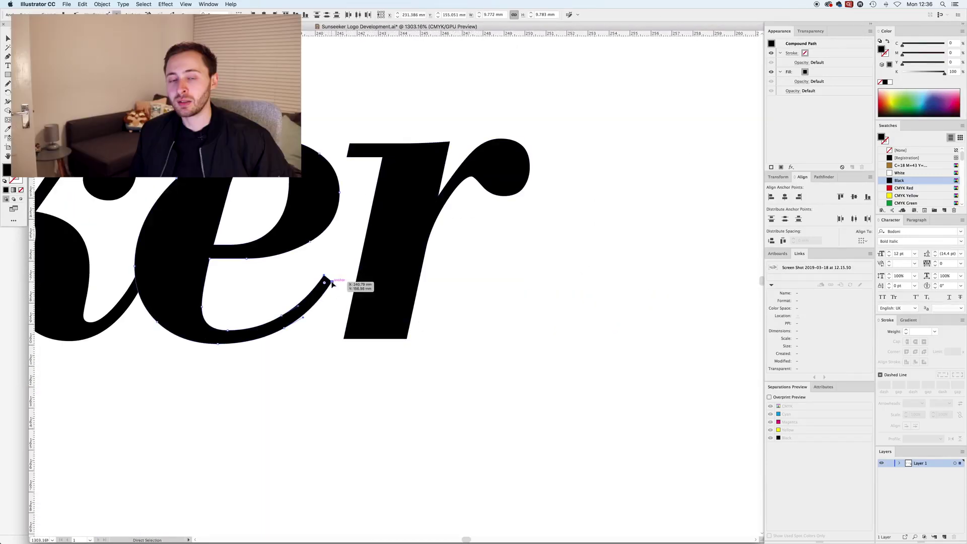
pyautogui.scroll(-6, 465, 325)
pyautogui.scroll(8, 399, 313)
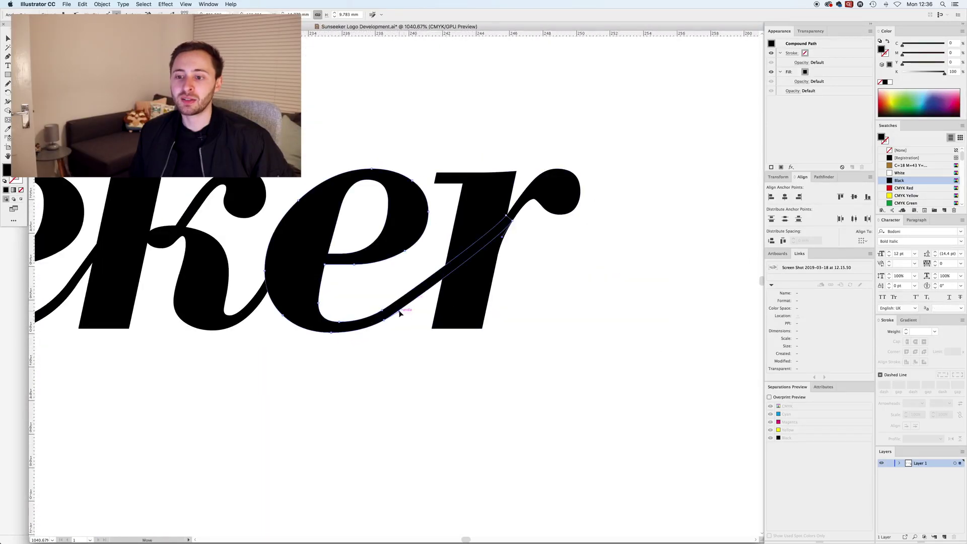
pyautogui.scroll(-6, 434, 388)
pyautogui.scroll(7, 430, 390)
pyautogui.moveTo(429, 390); pyautogui.dragTo(371, 379)
pyautogui.scroll(-10, 442, 384)
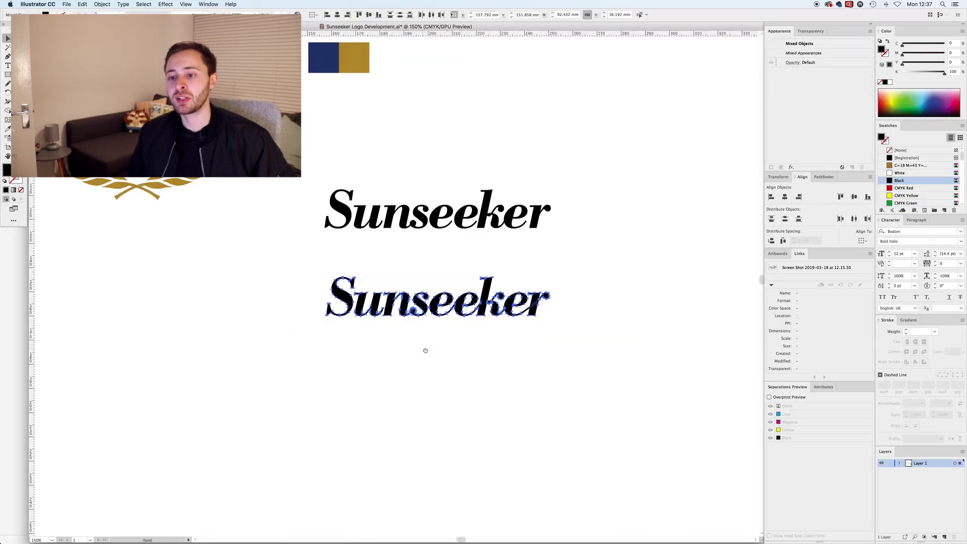
# Fit the customised wordmark inside the gold laurel wreath and recolour it dark navy.
pyautogui.press('v')
pyautogui.click(546, 347)
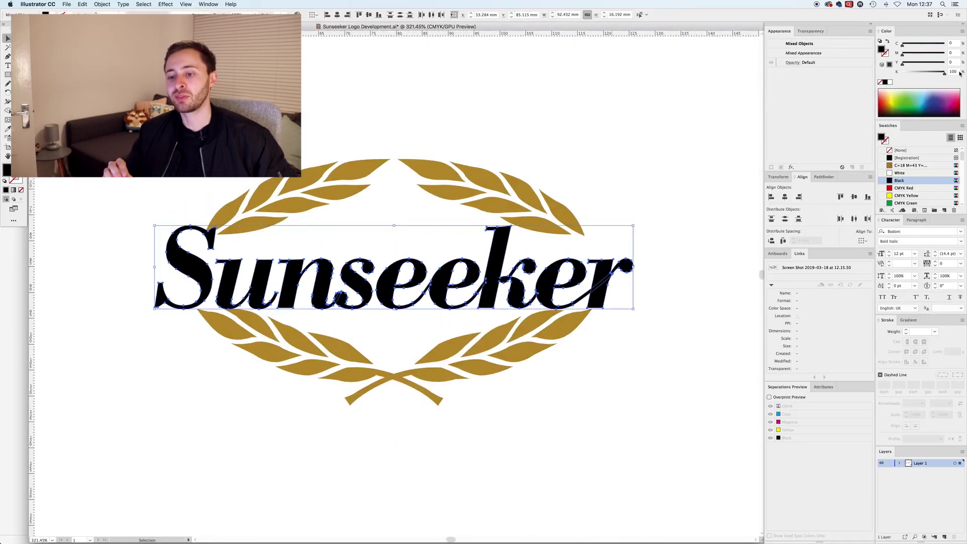
pyautogui.scroll(-2, 403, 292)
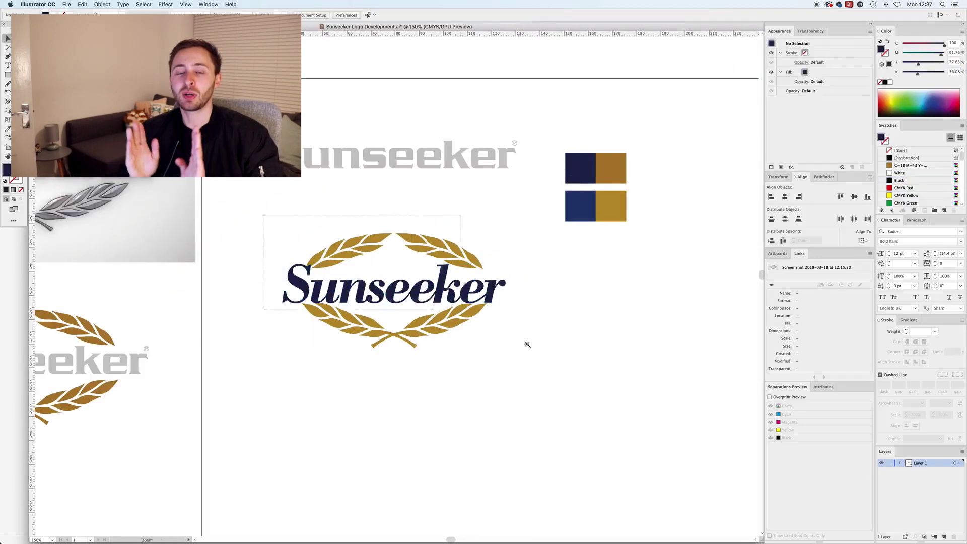
pyautogui.scroll(5, 524, 341)
pyautogui.scroll(-1, 579, 270)
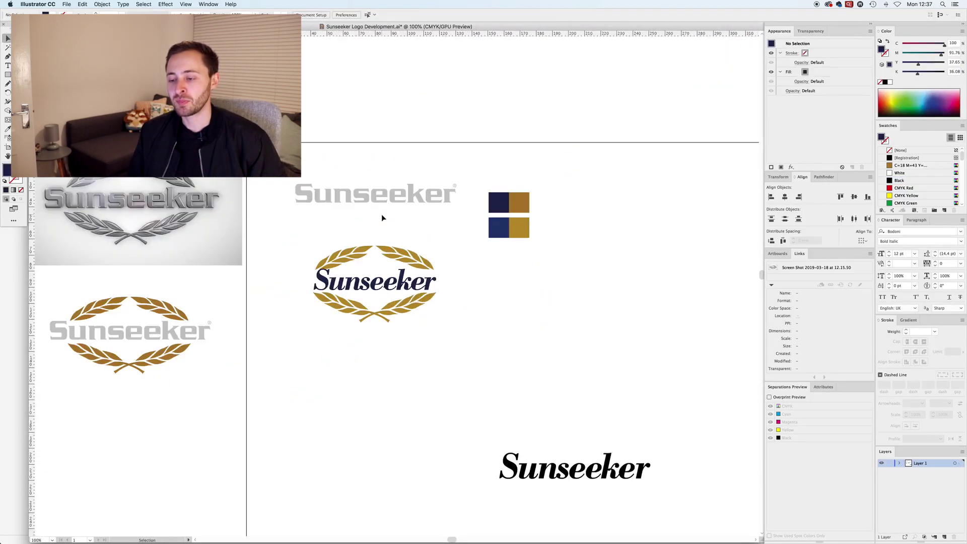
# Remove the upper laurel branches and centre a scaled-down lower laurel beneath the wordmark.
pyautogui.scroll(5, 382, 215)
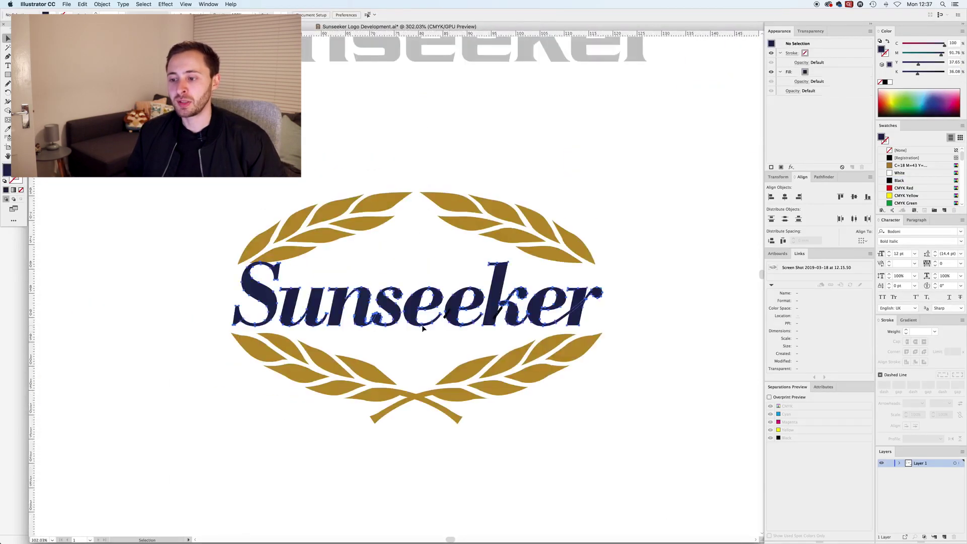
pyautogui.moveTo(169, 287); pyautogui.dragTo(672, 323)
pyautogui.click(647, 295)
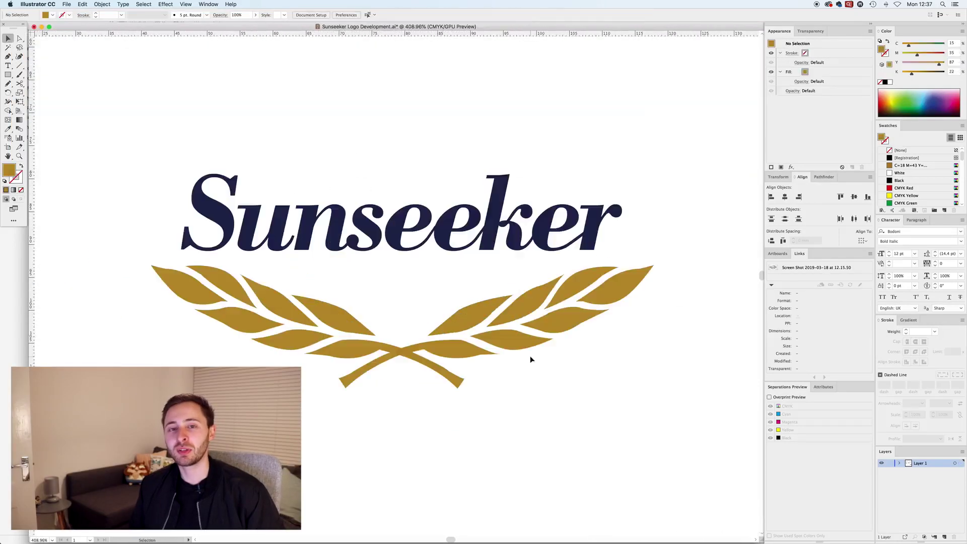
pyautogui.moveTo(529, 355); pyautogui.dragTo(406, 297)
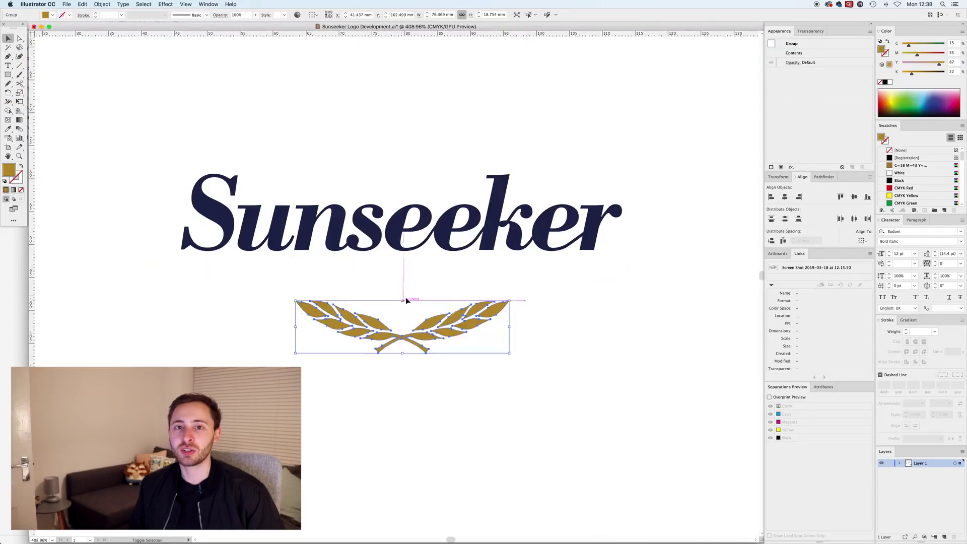
pyautogui.click(442, 132)
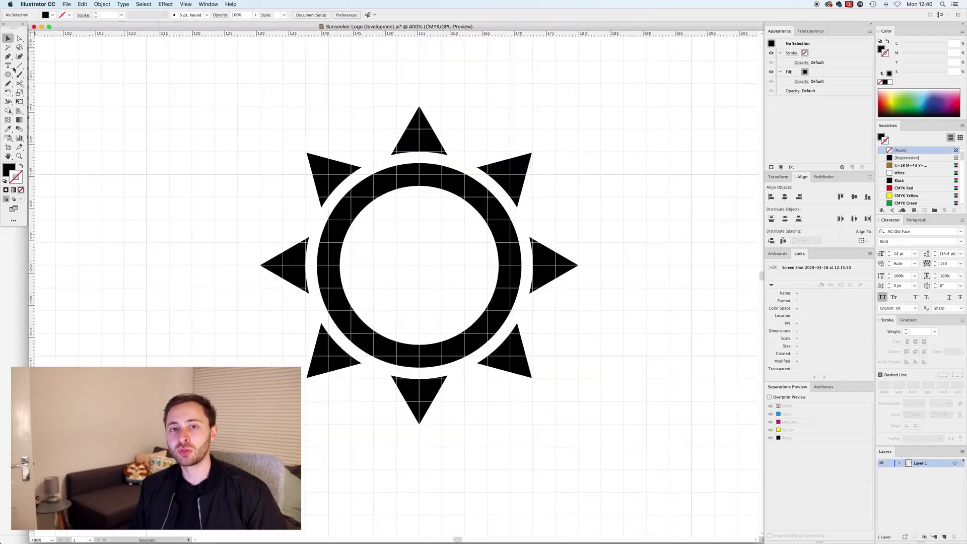
# Draw a horizontal line across the centre of the sun symbol's ring.
pyautogui.moveTo(347, 265); pyautogui.dragTo(483, 265)
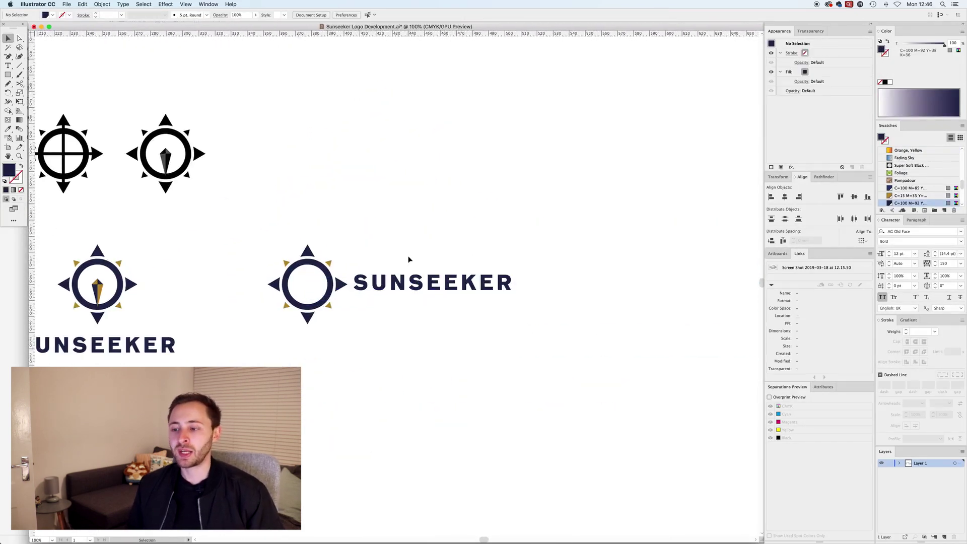
# Position the SUNSEEKER wordmark beside the ring-shaped sun icon, adjusting the gap between them.
pyautogui.click(338, 287)
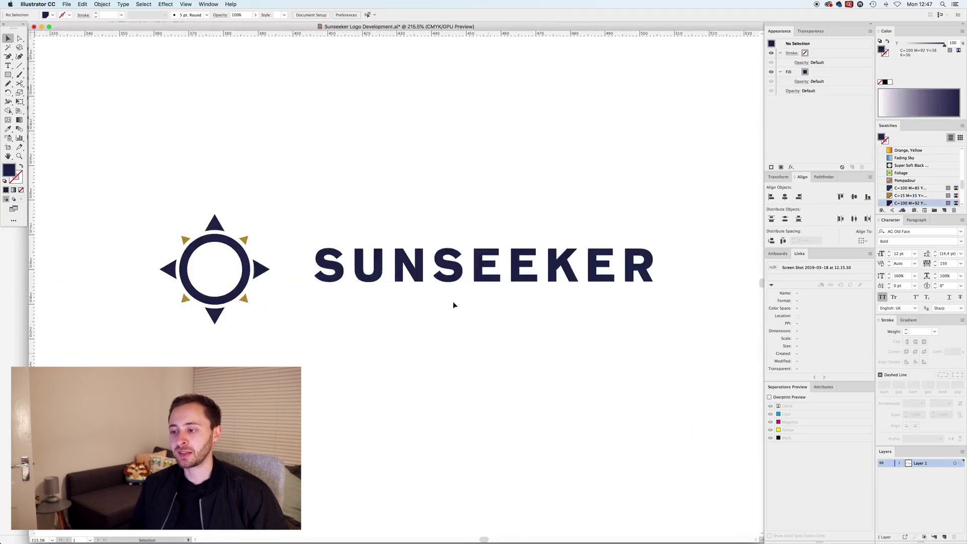
pyautogui.moveTo(453, 267); pyautogui.dragTo(420, 267)
pyautogui.moveTo(359, 212); pyautogui.dragTo(381, 197)
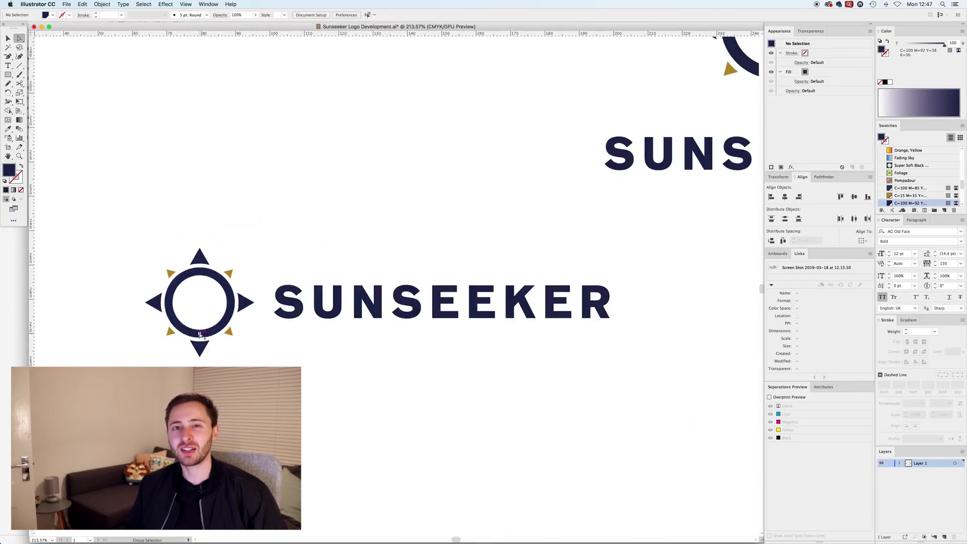
# Try filling the sun icon's ring to make a solid navy disc, and undo it.
pyautogui.click(194, 334)
pyautogui.moveTo(193, 318); pyautogui.dragTo(201, 332)
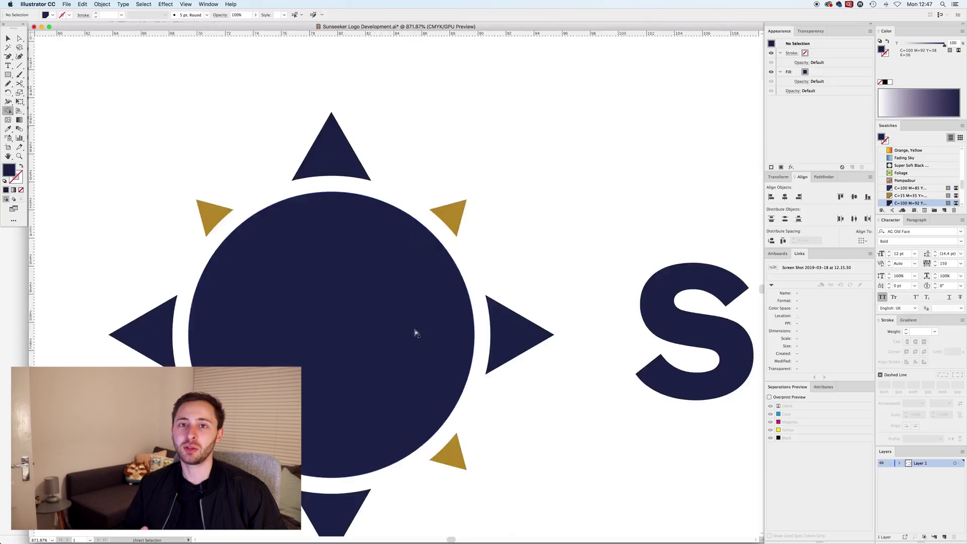
pyautogui.press('super+z')
pyautogui.click(320, 451)
pyautogui.press('super+minus')
pyautogui.press('super+minus')
pyautogui.press('super+minus')
pyautogui.press('super+minus')
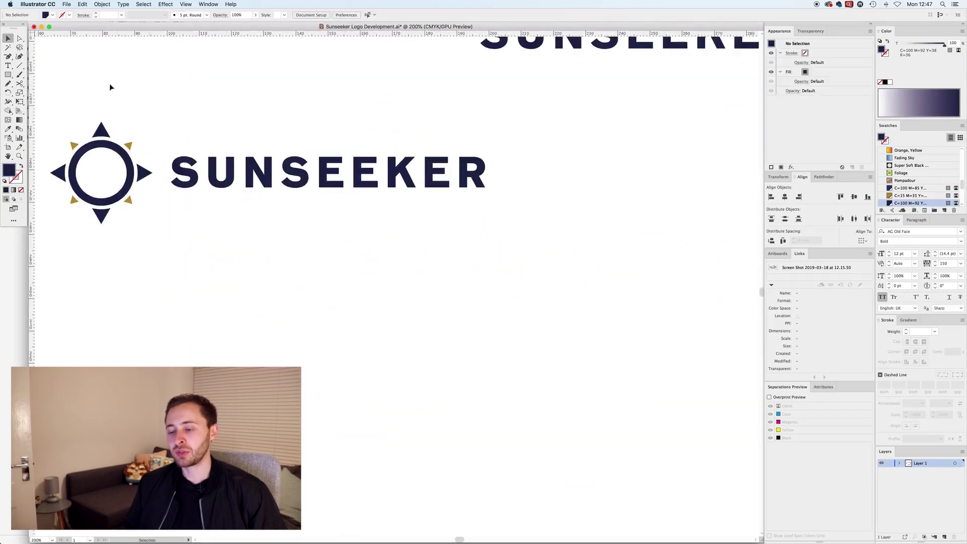
# Duplicate the sun icon and wordmark below the original, and turn the copy's ring into a solid disc.
pyautogui.moveTo(110, 83); pyautogui.dragTo(214, 156)
pyautogui.moveTo(214, 156); pyautogui.dragTo(213, 292)
pyautogui.press('a')
pyautogui.click(105, 284)
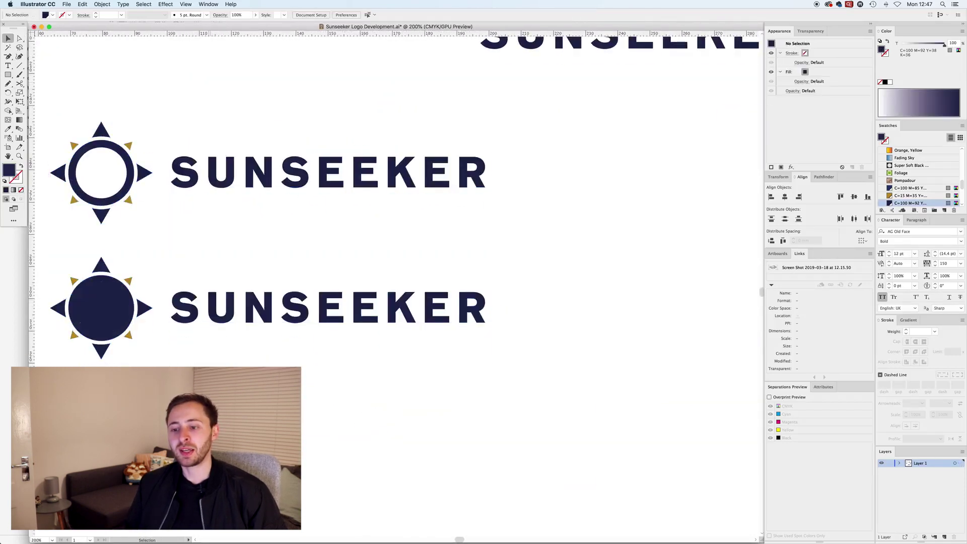
# Recolour the lower solid sun icon with the gold C=15 M=35 Y=87 K=22 swatch.
pyautogui.hscroll(-3, 283, 330)
pyautogui.click(282, 317)
pyautogui.press('super+minus')
pyautogui.press('super+minus')
pyautogui.press('super+minus')
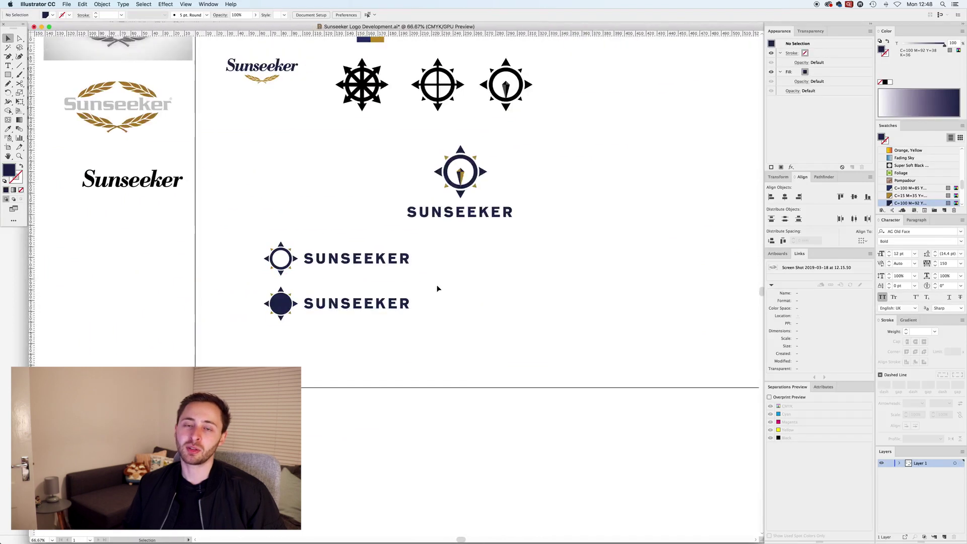
pyautogui.click(284, 309)
pyautogui.scroll(8, 297, 311)
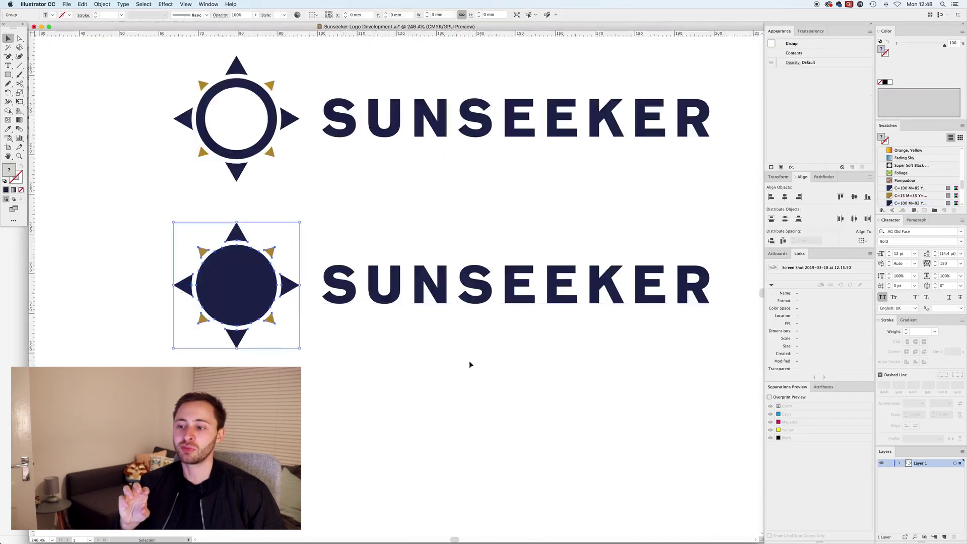
pyautogui.scroll(1, 904, 190)
pyautogui.click(896, 158)
pyautogui.click(898, 180)
pyautogui.moveTo(453, 285); pyautogui.dragTo(453, 302)
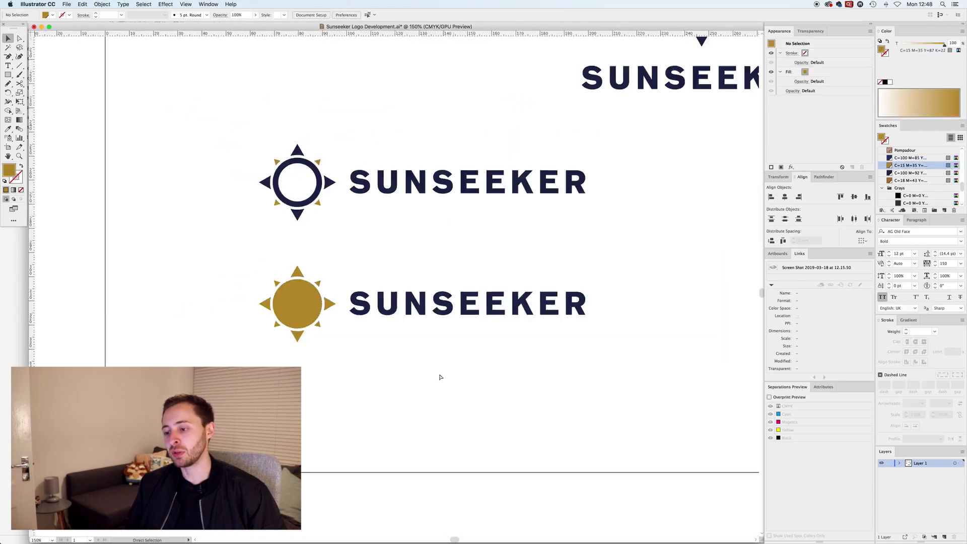
# Duplicate the gold sun logo and rearrange the copy into a stacked version with the sun above SUNSEEKER.
pyautogui.moveTo(395, 289); pyautogui.dragTo(396, 324)
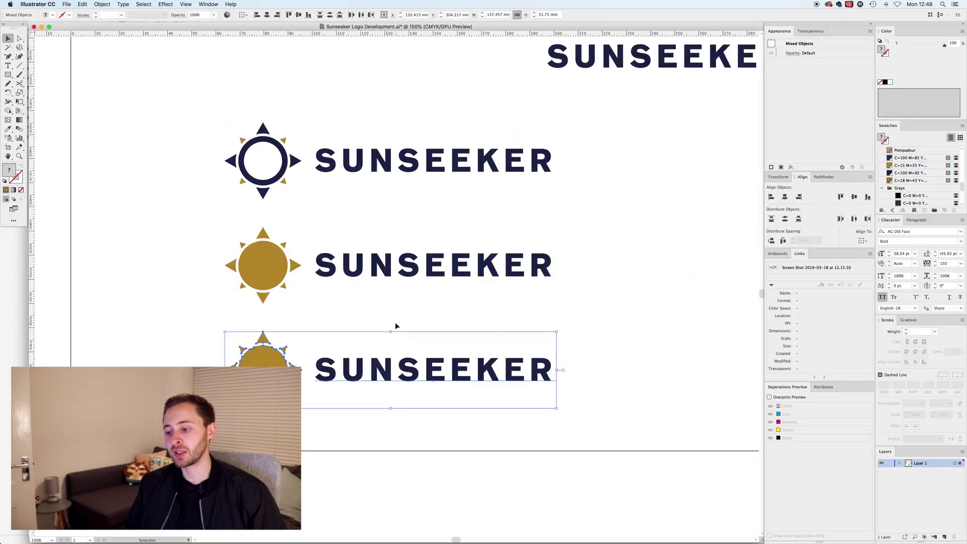
pyautogui.moveTo(347, 367); pyautogui.dragTo(338, 420)
pyautogui.keyDown('shift'); pyautogui.click(358, 378); pyautogui.keyUp('shift')
pyautogui.press('super+shift+a')
pyautogui.press('super+minus')
pyautogui.press('super+minus')
pyautogui.moveTo(320, 399); pyautogui.dragTo(505, 387)
pyautogui.click(440, 384)
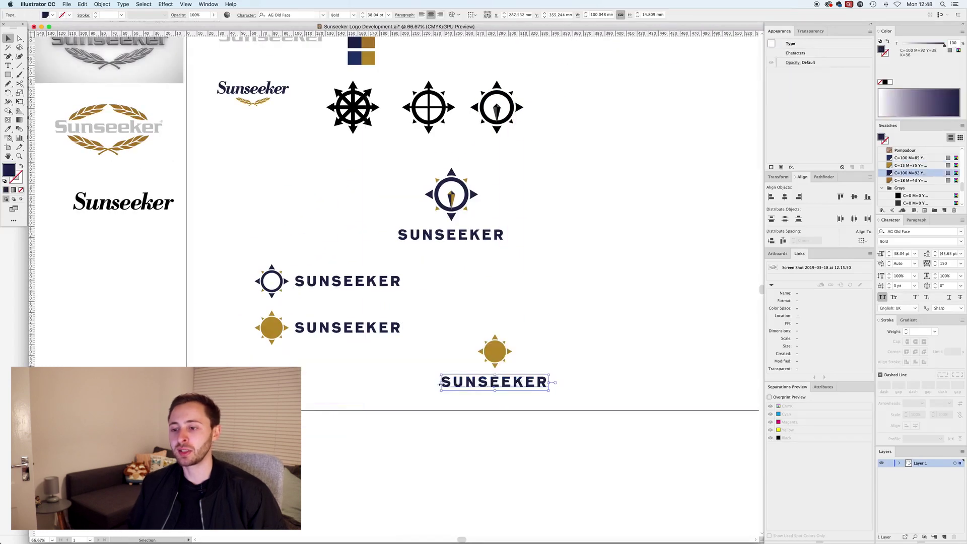
# Reset the tracking of the SUNSEEKER wordmark below the gold sun, set its width to 70 mm, and centre it closer to the sun.
pyautogui.scroll(5, 505, 384)
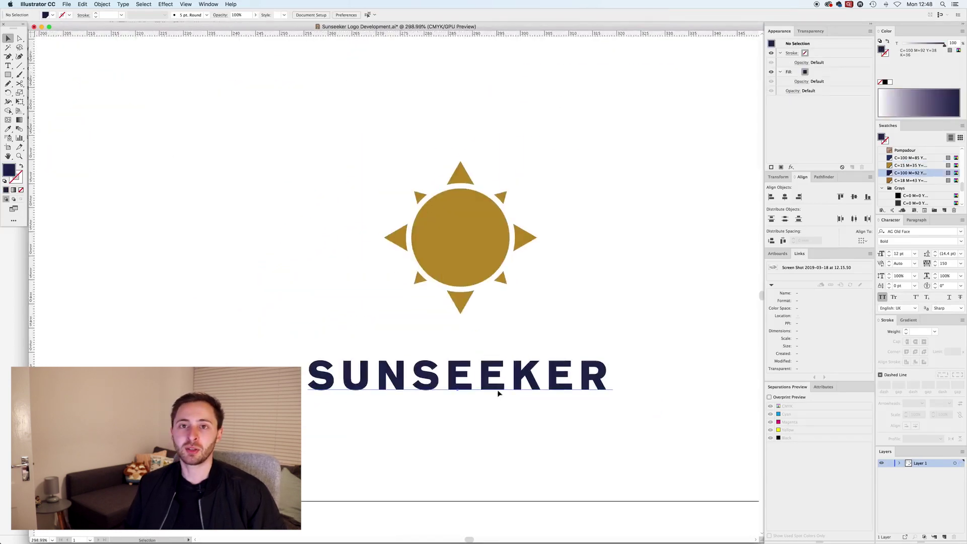
pyautogui.press('alt+super+q')
pyautogui.write('60')
pyautogui.press('Return')
pyautogui.moveTo(607, 16); pyautogui.dragTo(565, 15)
pyautogui.write('70')
pyautogui.press('Return')
pyautogui.moveTo(554, 260); pyautogui.dragTo(500, 260)
pyautogui.hotkey('shift', 'Up')
pyautogui.press('super+shift+a')
# Place the grey letter S from the original wordmark at the centre of the gold sun's disc.
pyautogui.press('super+minus')
pyautogui.press('super+minus')
pyautogui.press('super+minus')
pyautogui.press('super+minus')
pyautogui.scroll(2, 378, 240)
pyautogui.click(425, 318)
pyautogui.scroll(3, 426, 317)
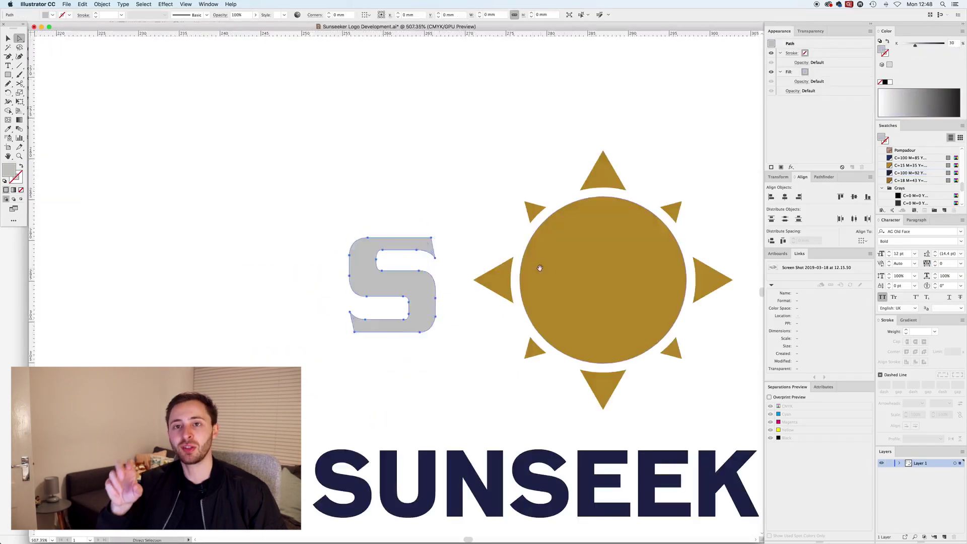
pyautogui.moveTo(539, 268); pyautogui.dragTo(376, 239)
pyautogui.press('v')
pyautogui.moveTo(227, 258); pyautogui.dragTo(437, 254)
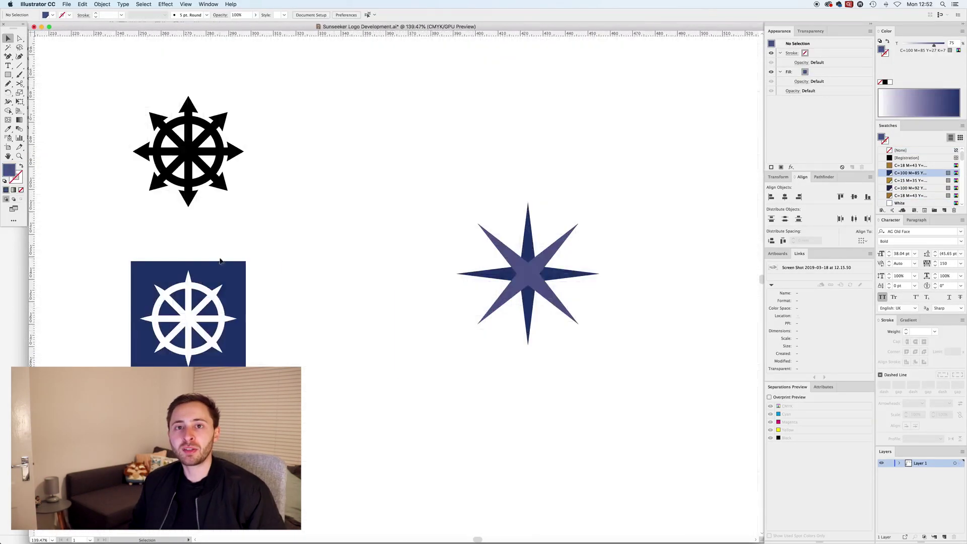
# Add gold half-facets to the compass star's diagonal points and delete the navy disc from its copy.
pyautogui.moveTo(528, 273); pyautogui.dragTo(342, 312)
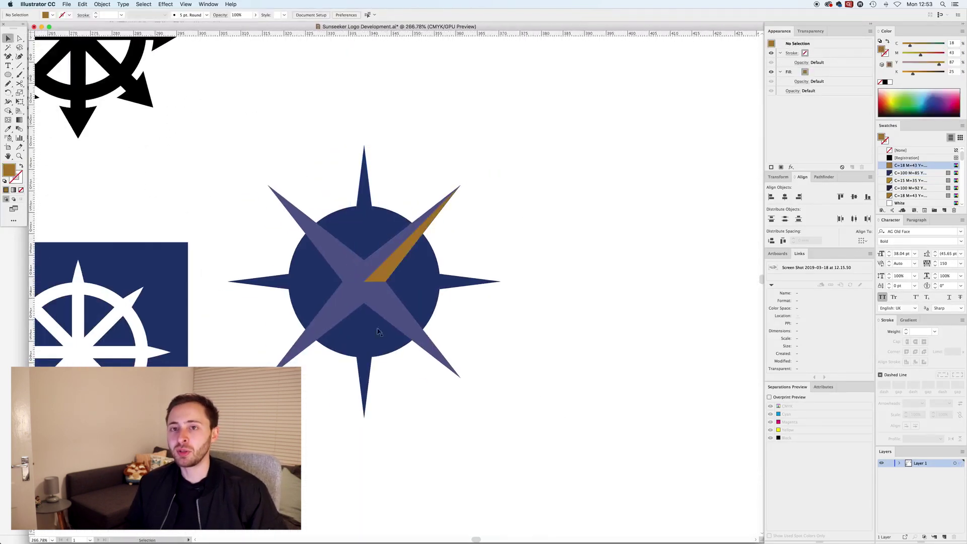
pyautogui.press('a')
pyautogui.click(343, 289)
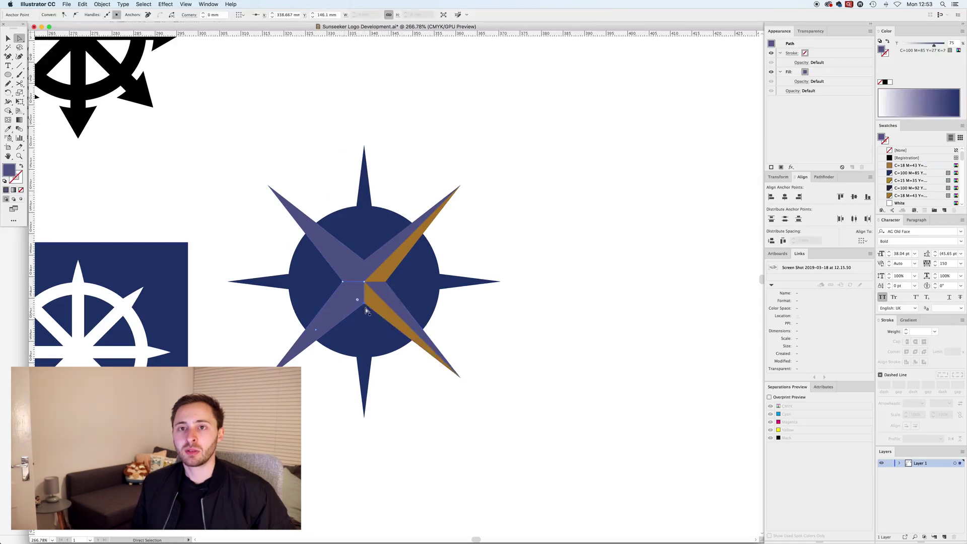
pyautogui.press('v')
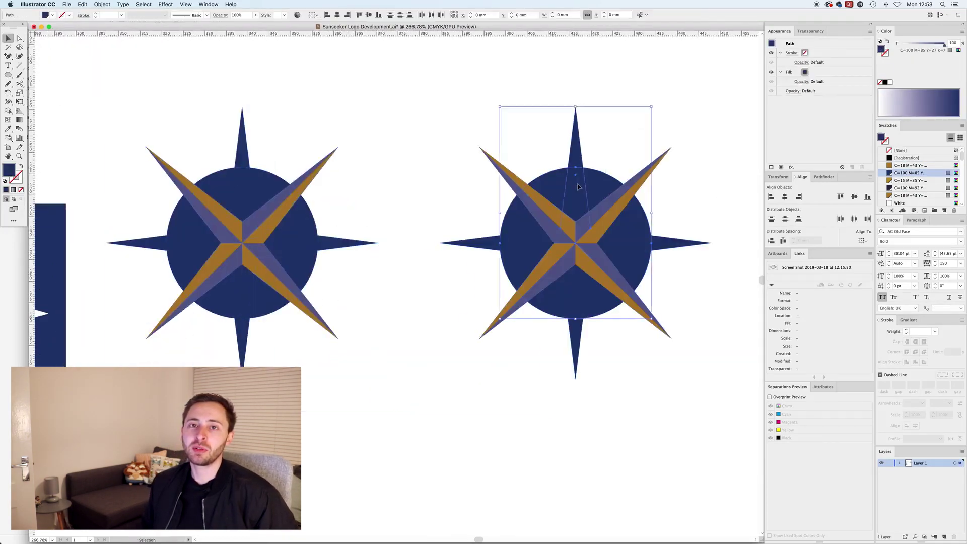
pyautogui.press('Delete')
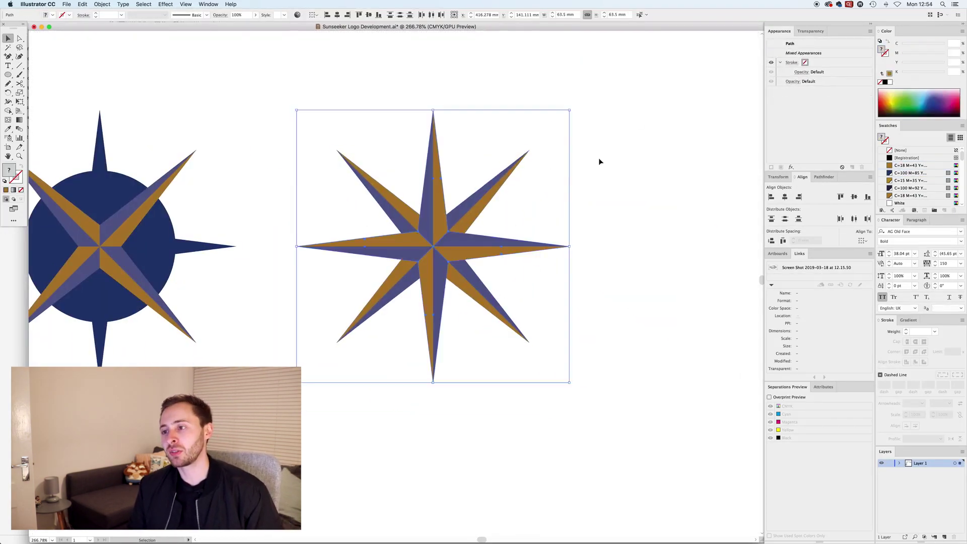
# Recolour the copied compass star's facets in navy and gold, and turn the gold disc behind it into a ring.
pyautogui.press('a')
pyautogui.keyDown('shift'); pyautogui.click(395, 243); pyautogui.keyUp('shift')
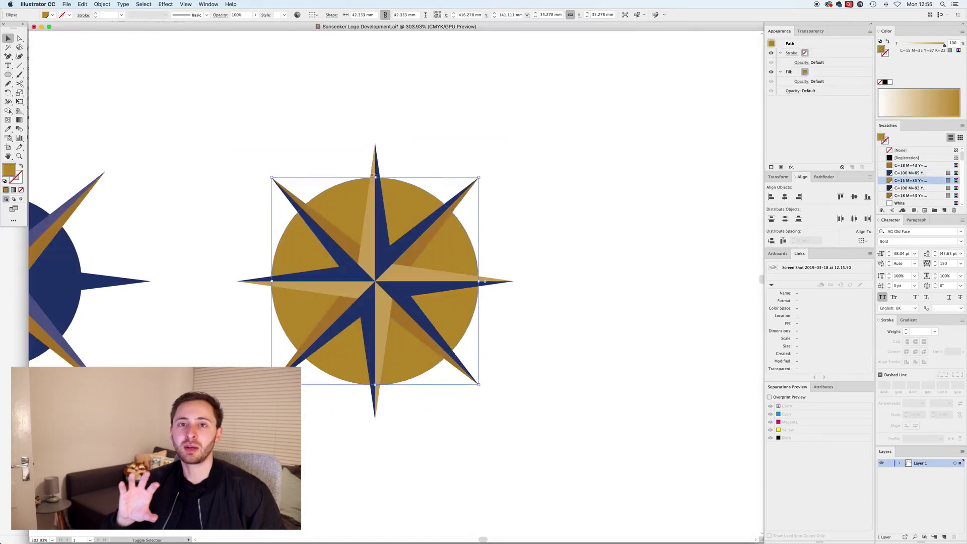
pyautogui.hotkey('shift', 'x')
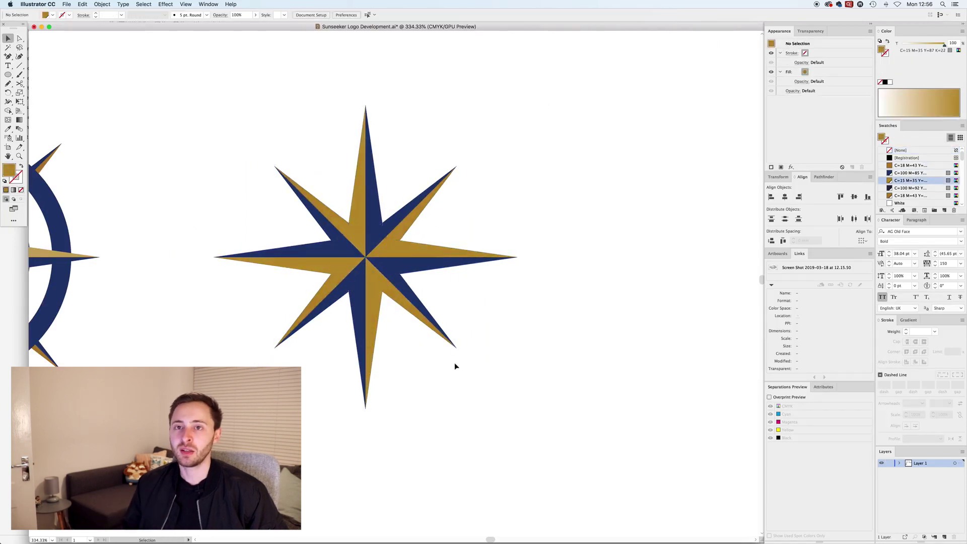
# Recolour the gold facets of the compass star with separated points using the navy C=100 M=85 swatch.
pyautogui.click(365, 161)
pyautogui.press('a')
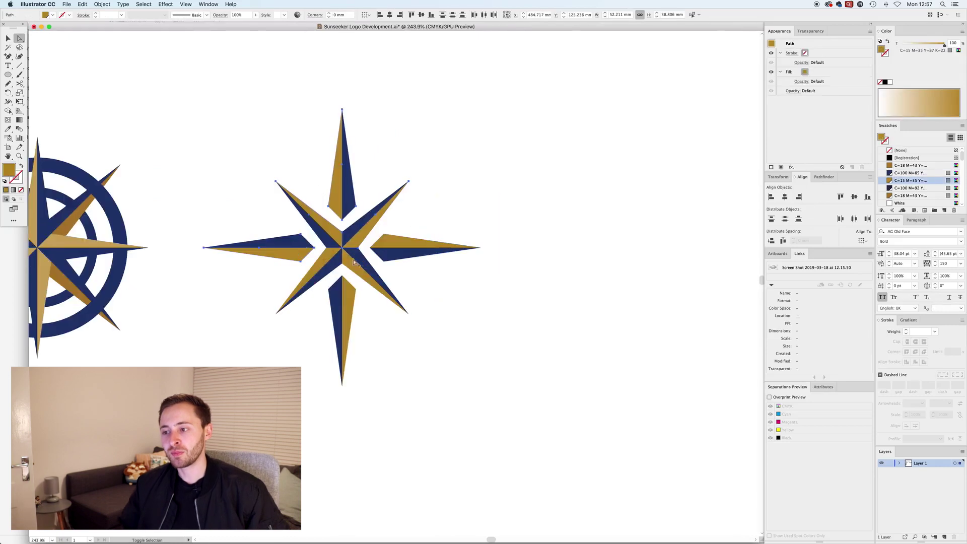
pyautogui.click(901, 173)
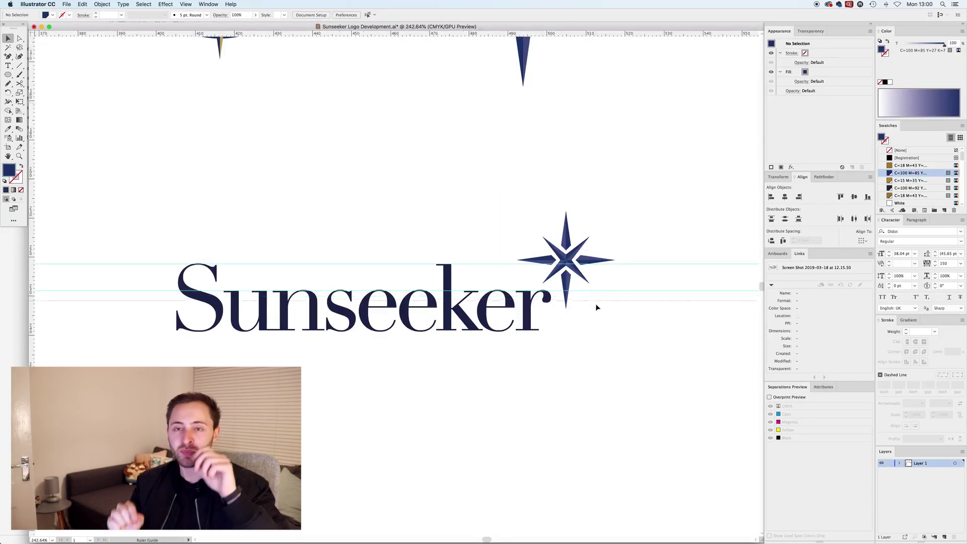
# Shrink the navy compass star and position it just above the final r of the Sunseeker wordmark, centred on the top guide.
pyautogui.scroll(3, 632, 343)
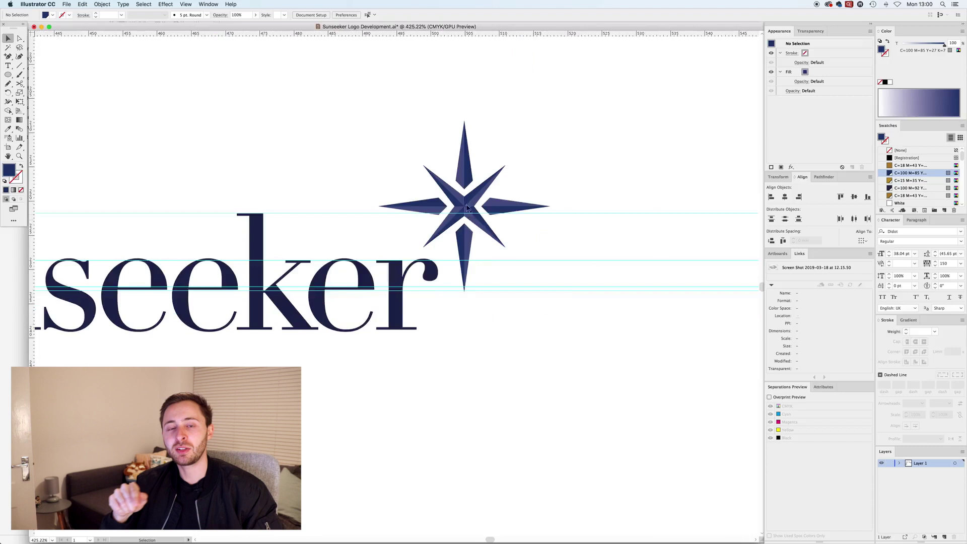
pyautogui.click(534, 213)
pyautogui.moveTo(382, 299); pyautogui.dragTo(419, 260)
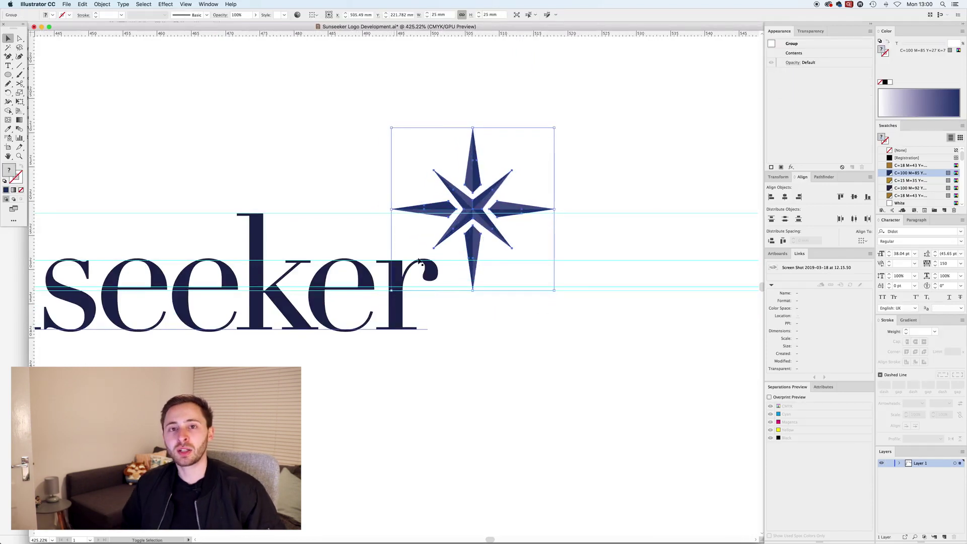
pyautogui.moveTo(472, 132); pyautogui.dragTo(472, 135)
pyautogui.moveTo(445, 212); pyautogui.dragTo(446, 212)
pyautogui.click(473, 331)
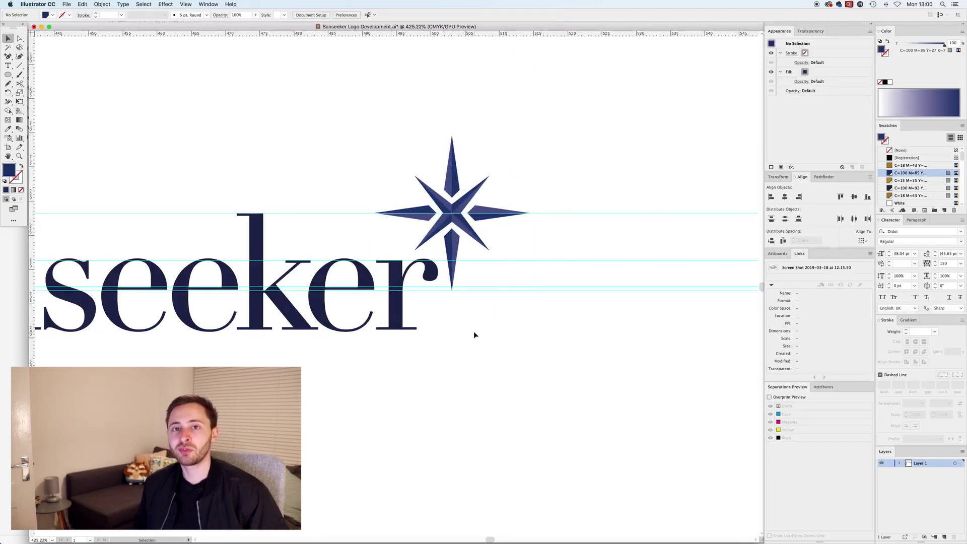
# Hide the guides and match the Sunseeker wordmark's colour to the compass star's navy with the Eyedropper.
pyautogui.press('super+;')
pyautogui.press('super+minus')
pyautogui.press('super+minus')
pyautogui.press('super+minus')
pyautogui.press('super+minus')
pyautogui.moveTo(441, 325); pyautogui.dragTo(499, 319)
pyautogui.click(439, 283)
pyautogui.press('i')
pyautogui.click(486, 254)
pyautogui.press('v')
pyautogui.click(588, 232)
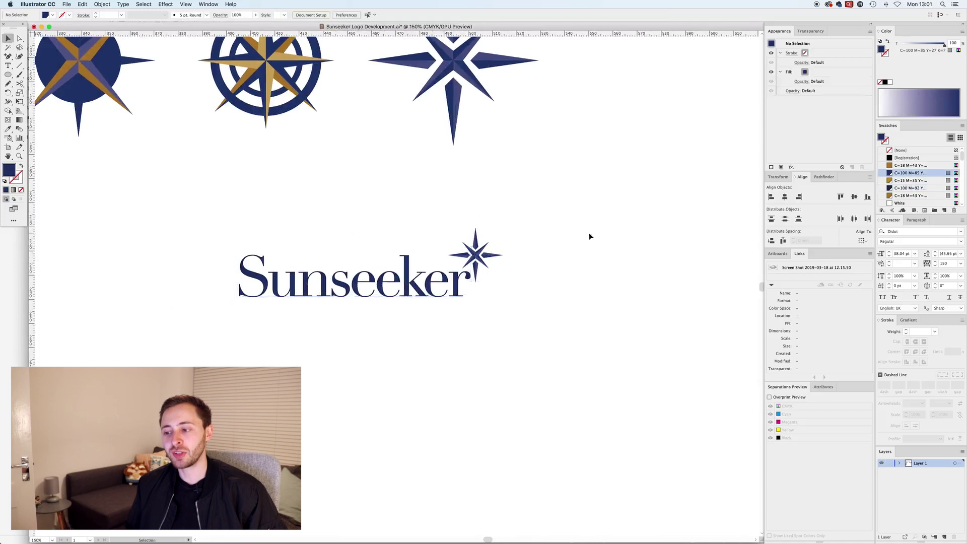
# Recolour the compass star on the serif Sunseeker wordmark with the gold C=18 M=43 swatch.
pyautogui.moveTo(588, 232); pyautogui.dragTo(609, 202)
pyautogui.moveTo(561, 276); pyautogui.dragTo(586, 282)
pyautogui.click(590, 246)
pyautogui.click(641, 188)
pyautogui.scroll(-3, 594, 325)
pyautogui.scroll(6, 593, 325)
pyautogui.press('v')
pyautogui.click(469, 257)
pyautogui.click(910, 180)
pyautogui.click(910, 195)
pyautogui.click(680, 205)
# Recolour the serif Sunseeker wordmark with the dark navy C=100 M=92 swatch.
pyautogui.press('super+minus')
pyautogui.press('super+minus')
pyautogui.press('super+minus')
pyautogui.press('super+minus')
pyautogui.click(334, 300)
pyautogui.click(910, 188)
pyautogui.click(492, 371)
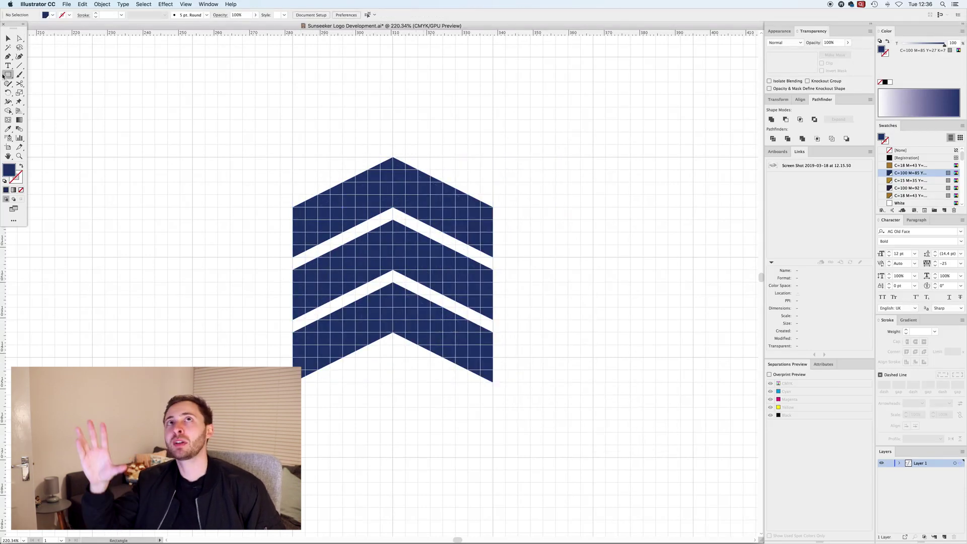
# Draw a tall ellipse about 56 by 141 mm centred over the three stacked chevrons.
pyautogui.moveTo(7, 74); pyautogui.dragTo(35, 94)
pyautogui.moveTo(392, 186); pyautogui.dragTo(419, 352)
pyautogui.moveTo(496, 404); pyautogui.dragTo(492, 456)
pyautogui.press('v')
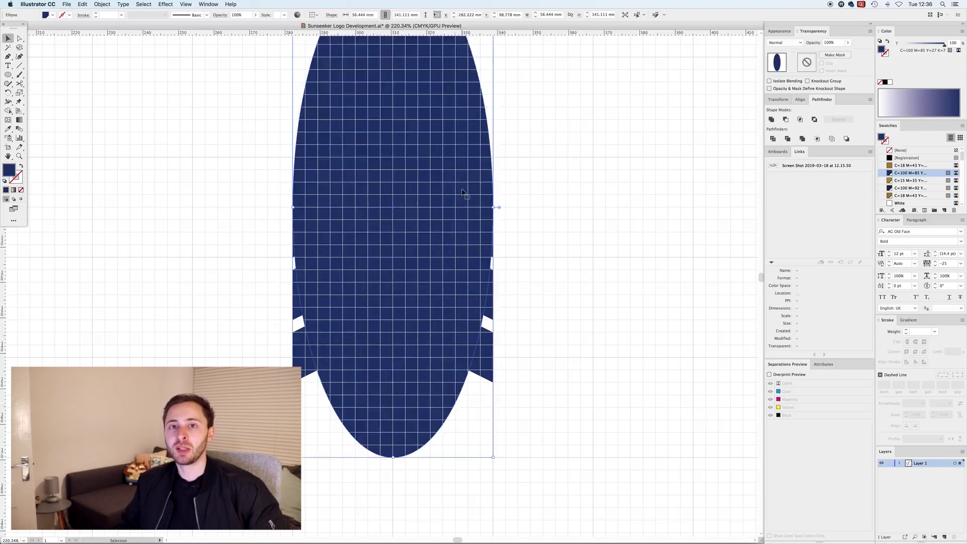
# Fill the ellipse with black and shorten it to end level with the lowest chevron tips, behind the chevrons.
pyautogui.click(885, 81)
pyautogui.moveTo(387, 385); pyautogui.dragTo(388, 381)
# Duplicate the ellipse and chevrons beside the original and trim the copy's chevrons to the ellipse outline with Shape Builder.
pyautogui.press('super+a')
pyautogui.scroll(5, 421, 119)
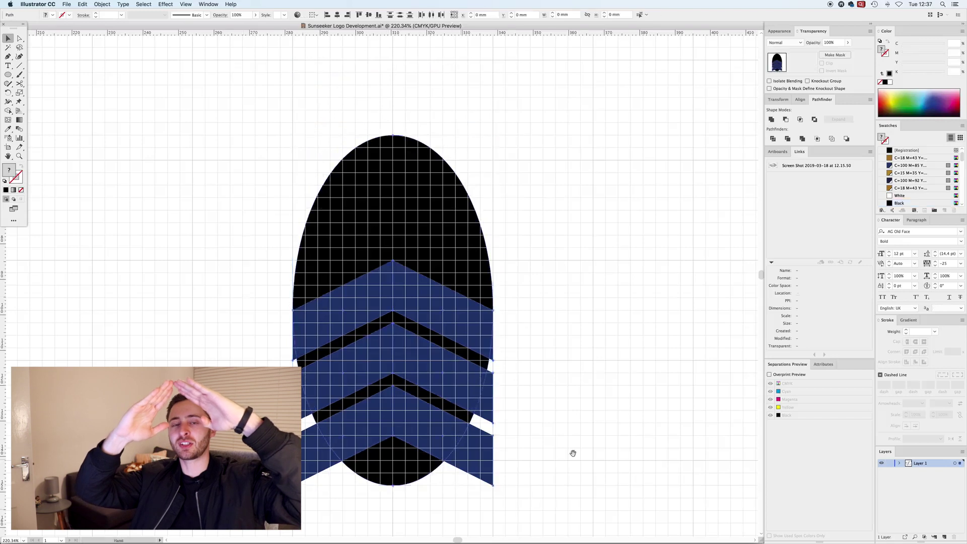
pyautogui.moveTo(573, 454); pyautogui.dragTo(317, 404)
pyautogui.moveTo(166, 227); pyautogui.dragTo(430, 226)
pyautogui.keyDown('alt'); pyautogui.click(310, 226); pyautogui.keyUp('alt')
pyautogui.moveTo(301, 316)
pyautogui.mouseDown()
pyautogui.moveTo(347, 403)
pyautogui.moveTo(403, 282)
pyautogui.moveTo(526, 401)
pyautogui.mouseUp()
pyautogui.press('v')
pyautogui.click(459, 195)
# Set the tint of the trimmed shield's bottom chevron to 60%.
pyautogui.press('a')
pyautogui.click(443, 247)
pyautogui.click(440, 371)
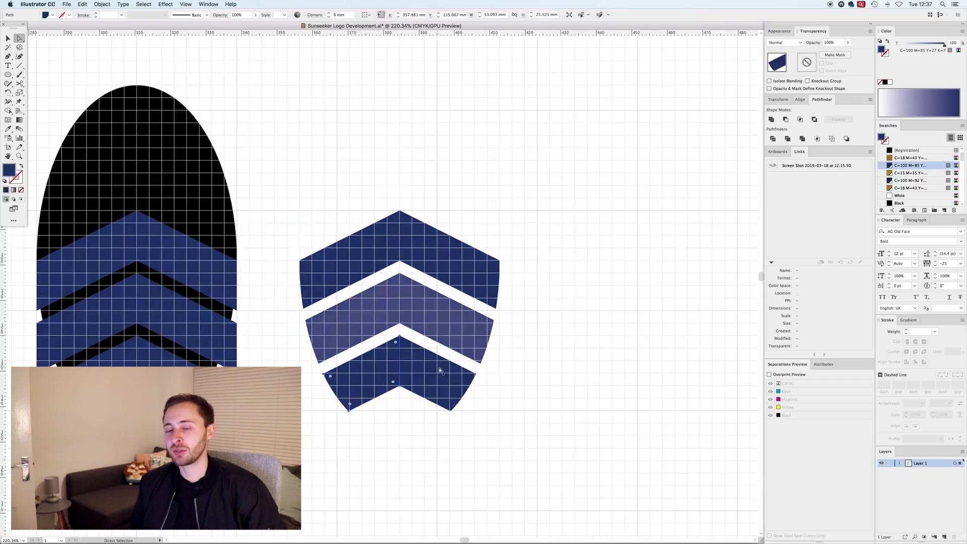
pyautogui.write('60')
pyautogui.press('Return')
pyautogui.press('v')
pyautogui.press('super+shift+a')
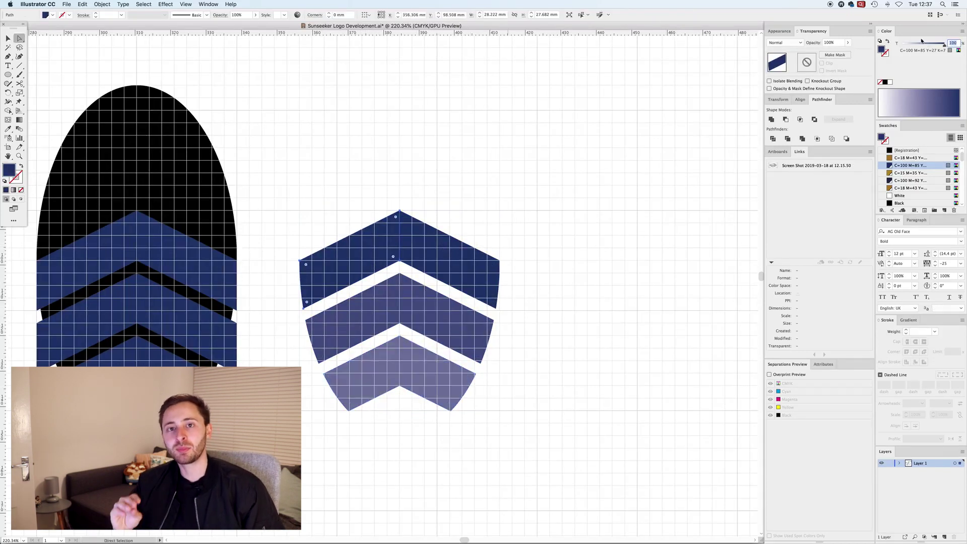
# Lighten the left halves of the shield's chevrons, with tints of 70% for the middle and 50% for the bottom, and hide the grid.
pyautogui.write('70')
pyautogui.press('Return')
pyautogui.press('Return')
pyautogui.press('super+shift+a')
pyautogui.press('v')
pyautogui.press('super+apostrophe')
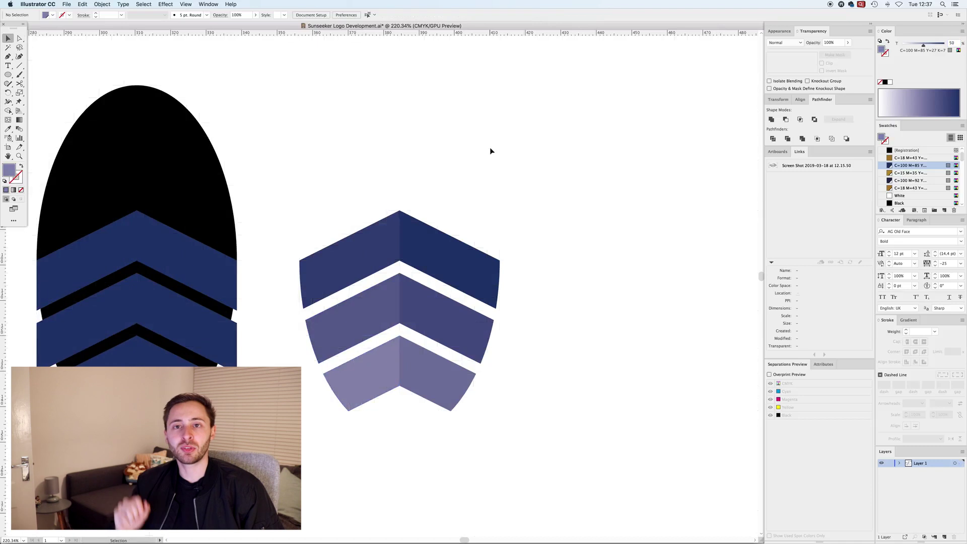
# Build a round-bottomed shield from another ellipse and chevron copy, trimming away the chevron parts outside the shortened ellipse with Shape Builder.
pyautogui.press('super+minus')
pyautogui.press('super+minus')
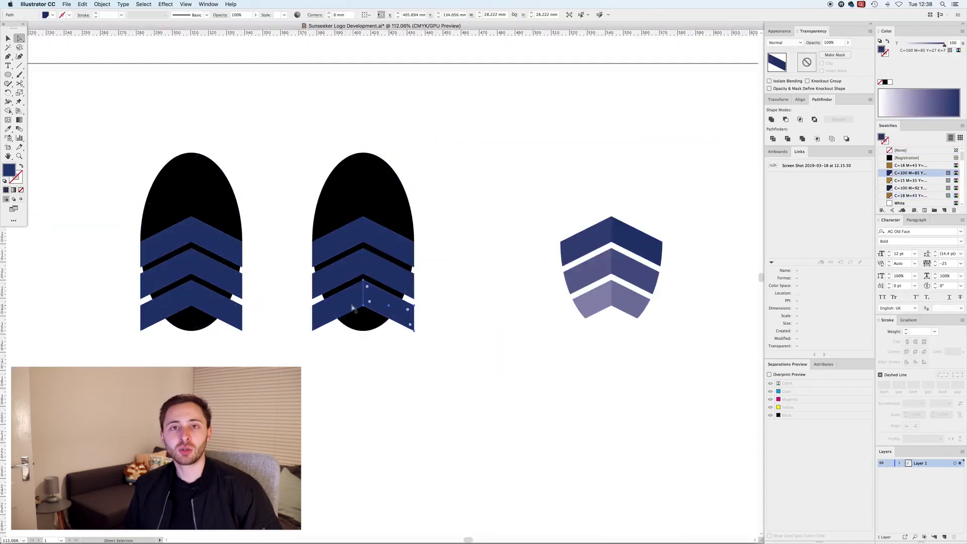
pyautogui.moveTo(342, 296); pyautogui.dragTo(342, 321)
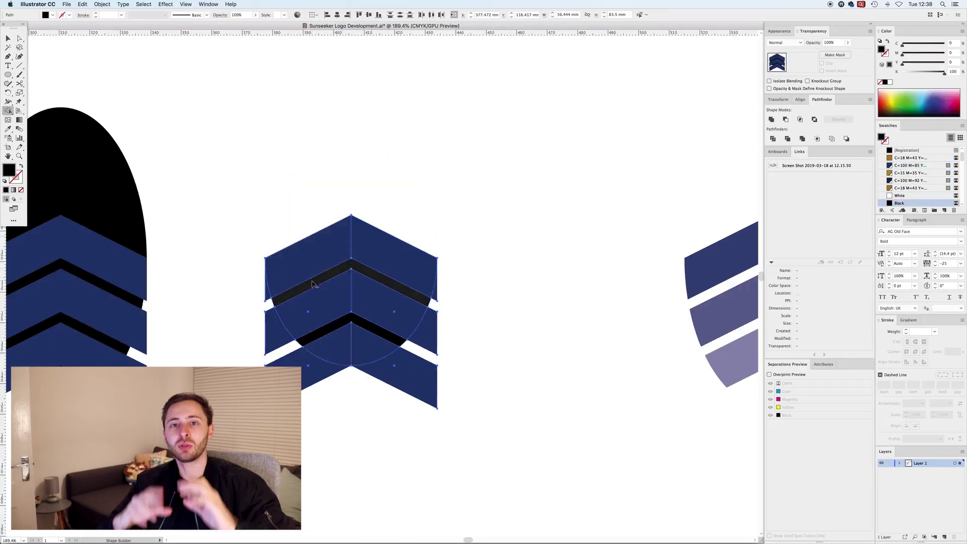
pyautogui.moveTo(368, 414); pyautogui.dragTo(439, 316)
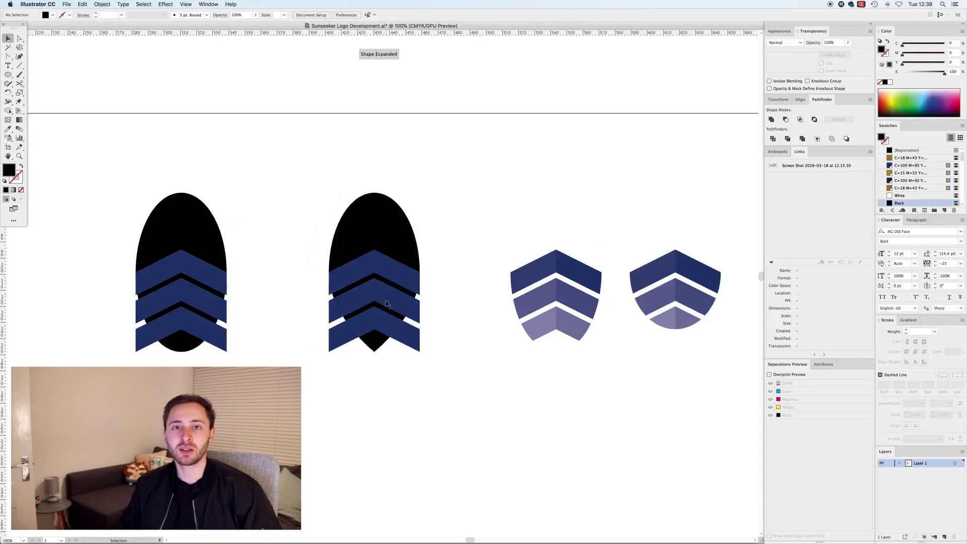
# Trim the chevrons of the pointed-ellipse copy to its outline with Shape Builder.
pyautogui.moveTo(309, 211); pyautogui.dragTo(424, 355)
pyautogui.hotkey('shift', 'm')
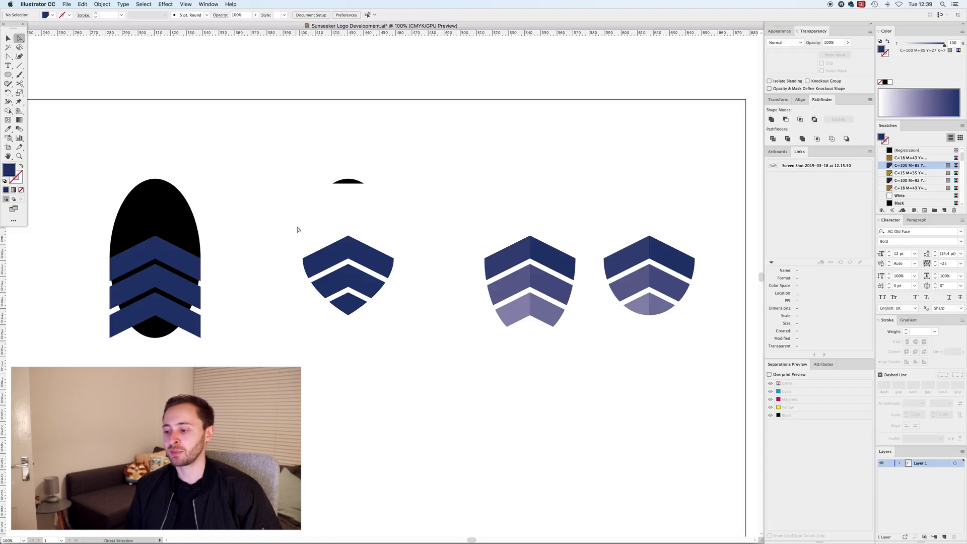
# Copy the shaded chevron tints from the first shield onto the pointed shield's halves with the Eyedropper.
pyautogui.click(322, 252)
pyautogui.press('i')
pyautogui.click(518, 256)
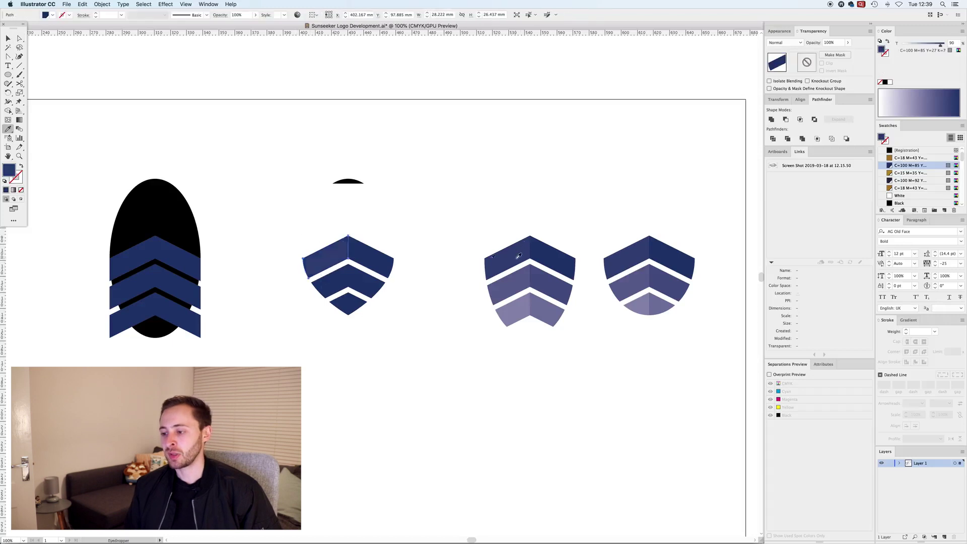
pyautogui.click(526, 305)
pyautogui.keyDown('super'); pyautogui.click(357, 303); pyautogui.keyUp('super')
pyautogui.click(545, 310)
pyautogui.keyDown('super'); pyautogui.click(363, 280); pyautogui.keyUp('super')
pyautogui.click(547, 286)
pyautogui.press('v')
pyautogui.click(402, 185)
pyautogui.scroll(-2, 402, 184)
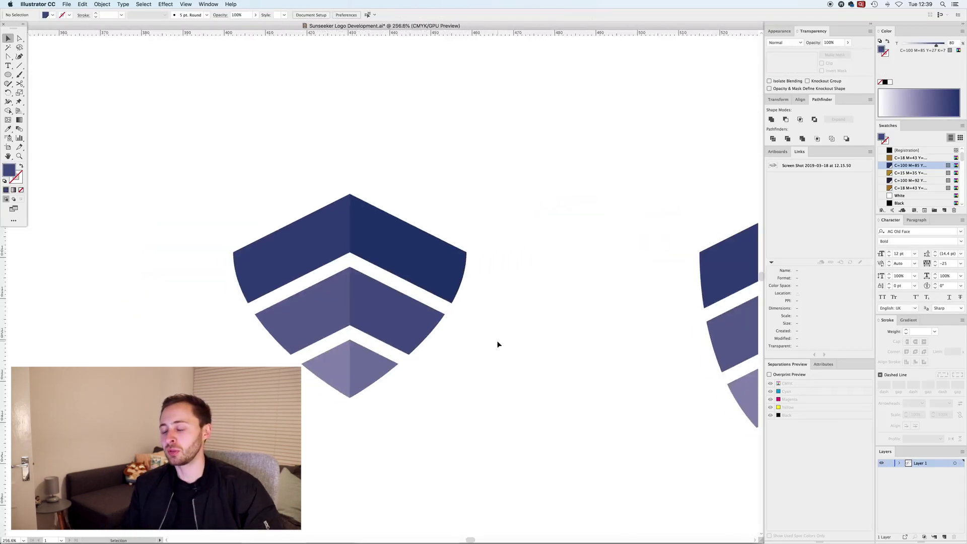
# Recolour the SUNSEEKER wordmark beneath the pointed shield with another swatch.
pyautogui.scroll(-3, 539, 302)
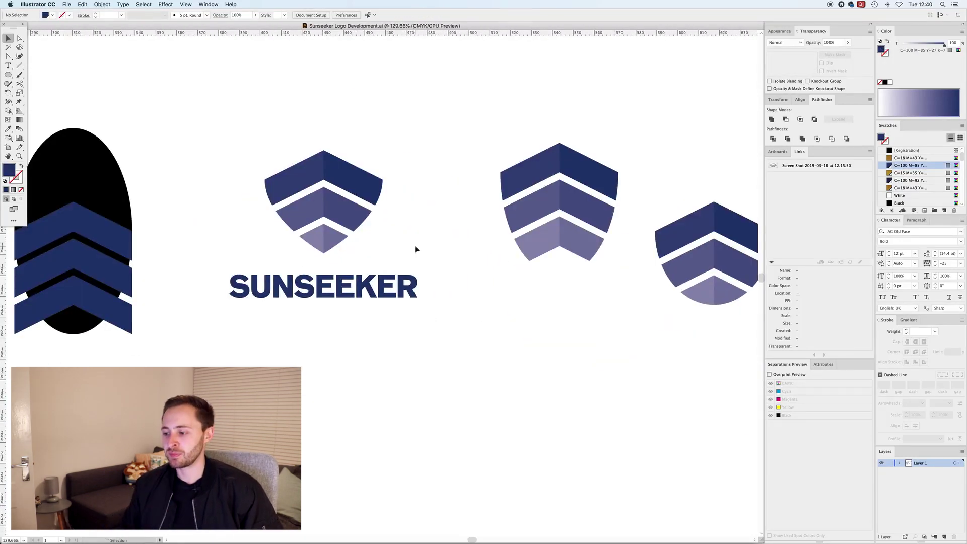
pyautogui.scroll(2, 302, 202)
pyautogui.scroll(-1, 326, 131)
pyautogui.click(322, 314)
pyautogui.click(910, 173)
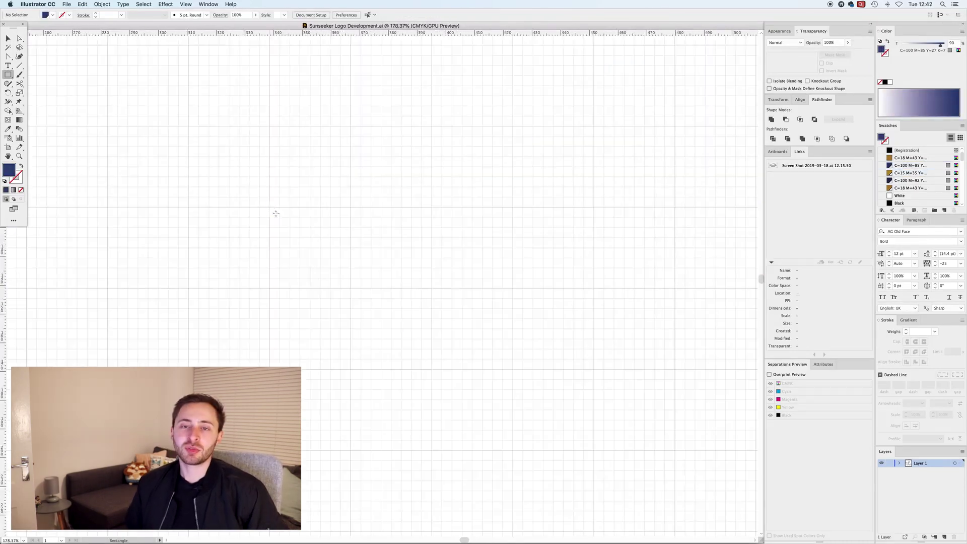
# Draw a navy rectangle about 24 by 8 grid squares on an empty area of the grid.
pyautogui.moveTo(512, 286); pyautogui.dragTo(512, 286)
pyautogui.press('v')
pyautogui.scroll(2, 471, 271)
pyautogui.hscroll(-3, 472, 270)
# Raise the right edge of a rectangle copy to form a diagonal bar, and duplicate the bar below to complete an S.
pyautogui.press('a')
pyautogui.click(573, 250)
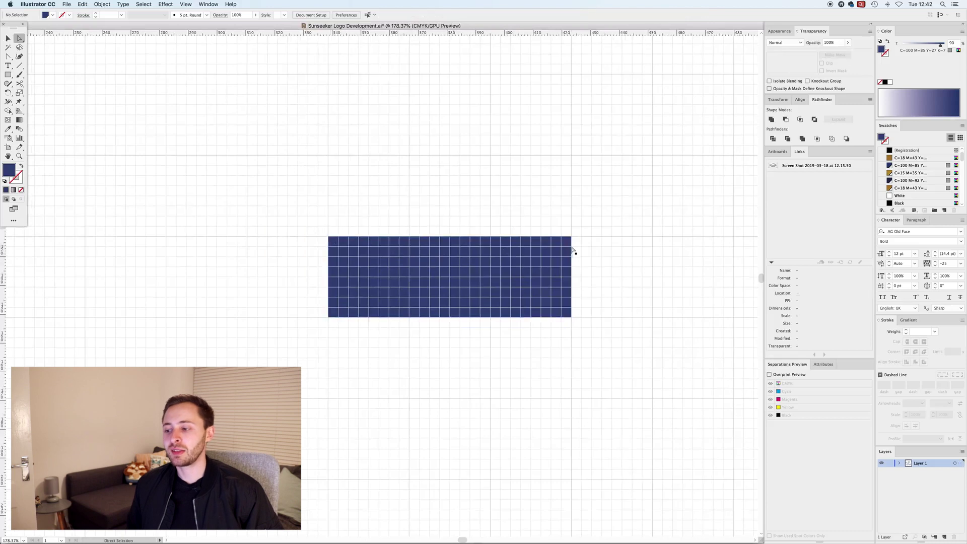
pyautogui.moveTo(575, 108); pyautogui.dragTo(574, 107)
pyautogui.press('v')
pyautogui.click(601, 116)
pyautogui.moveTo(506, 158); pyautogui.dragTo(506, 321)
pyautogui.click(629, 293)
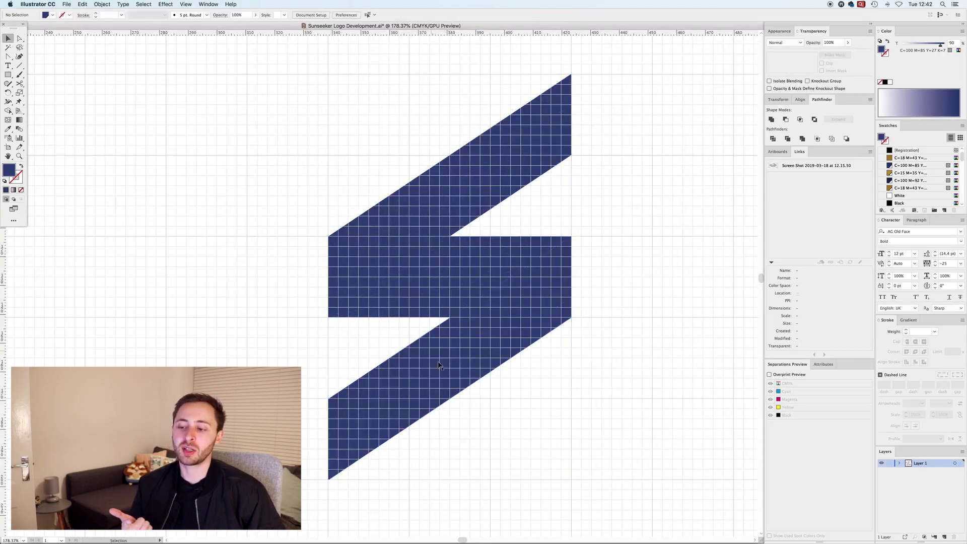
# Hide the grid and recolour the S symbol's two diagonal bars with the dark navy C=100 M=92 swatch.
pyautogui.press('super+minus')
pyautogui.press('super+apostrophe')
pyautogui.click(441, 367)
pyautogui.click(903, 181)
pyautogui.click(459, 193)
pyautogui.click(902, 180)
pyautogui.click(582, 358)
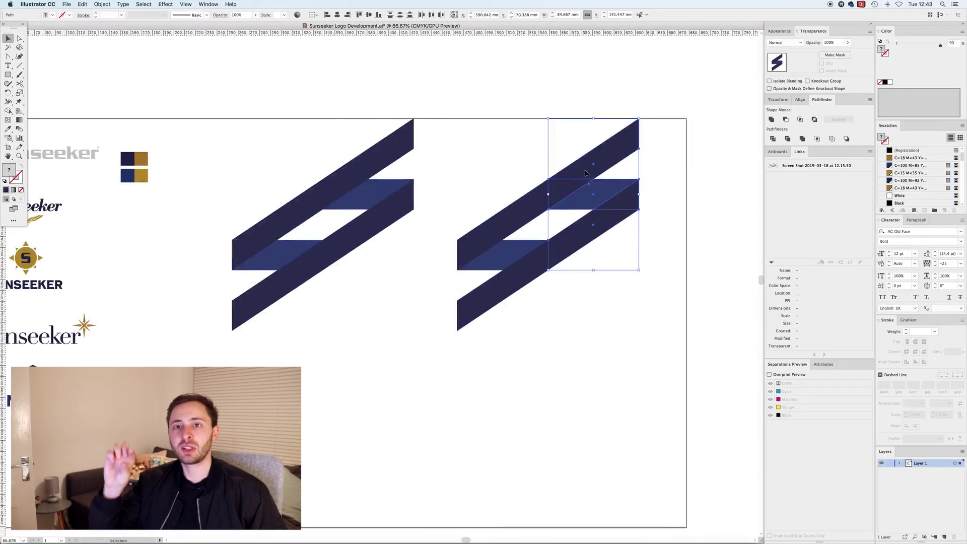
# Reduce the copied S symbol to a narrower version by removing its right half.
pyautogui.moveTo(588, 174); pyautogui.dragTo(588, 237)
pyautogui.click(612, 345)
pyautogui.click(591, 185)
pyautogui.press('Delete')
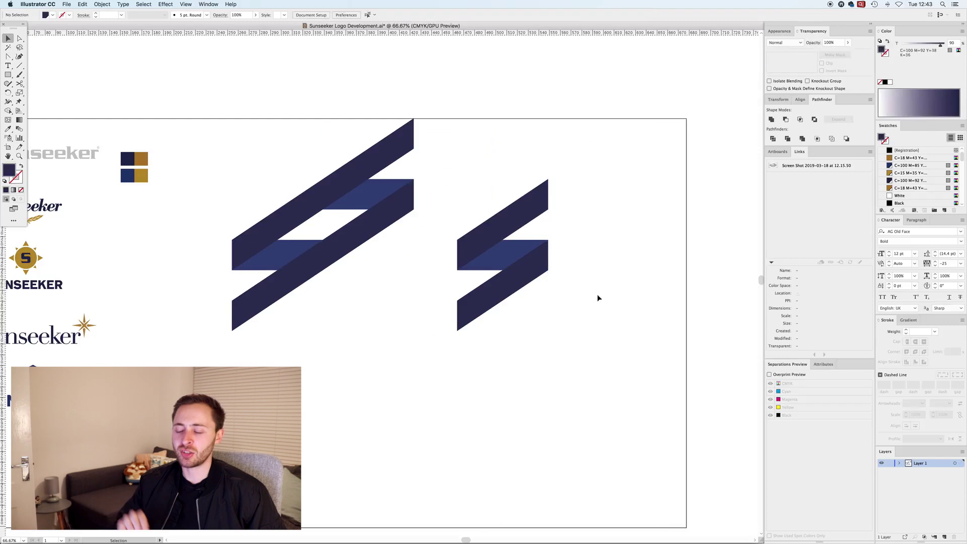
# Move the narrow S symbol farther from the wide original and scale it down.
pyautogui.click(514, 299)
pyautogui.moveTo(539, 288); pyautogui.dragTo(576, 290)
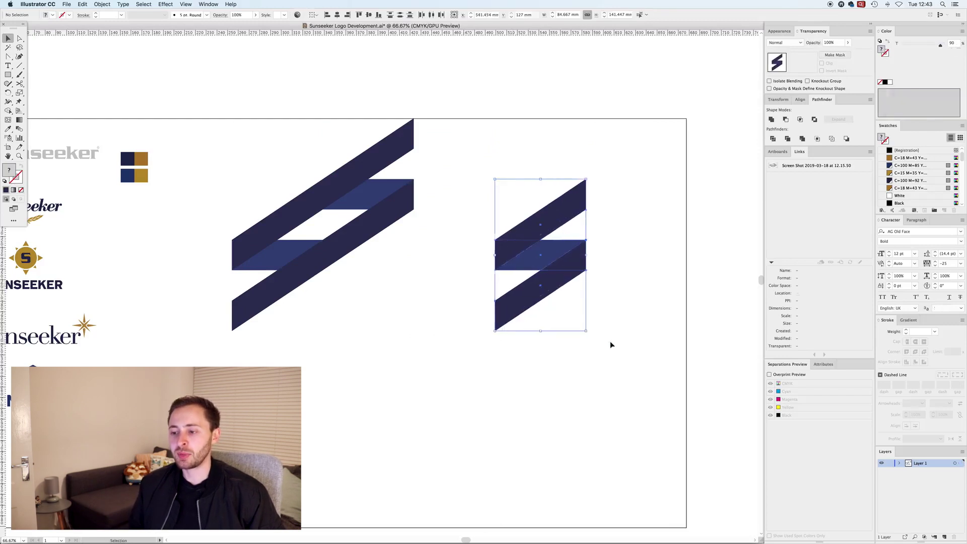
pyautogui.click(598, 341)
pyautogui.scroll(-2, 554, 252)
pyautogui.click(535, 155)
pyautogui.moveTo(569, 146); pyautogui.dragTo(545, 178)
pyautogui.click(456, 278)
pyautogui.moveTo(85, 311); pyautogui.dragTo(169, 312)
pyautogui.click(668, 386)
# Add the text "Sunseeker" in AG Old Face Bold and place it beside the lower end of the narrow S symbol.
pyautogui.press('t')
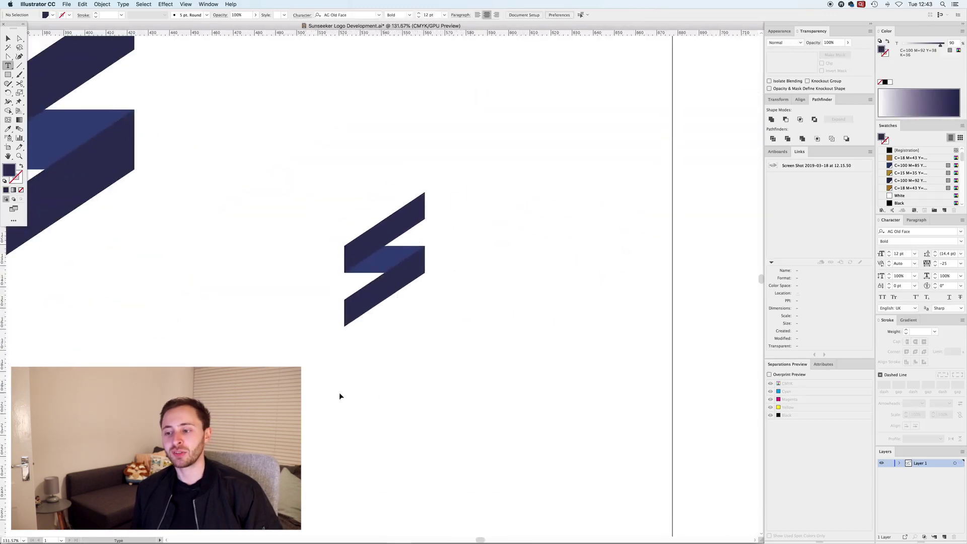
pyautogui.click(337, 392)
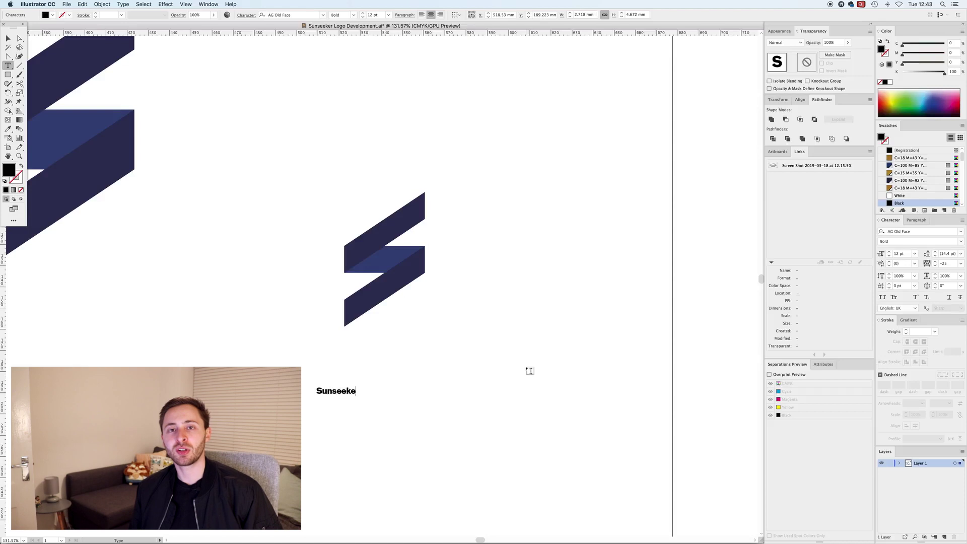
pyautogui.click(9, 38)
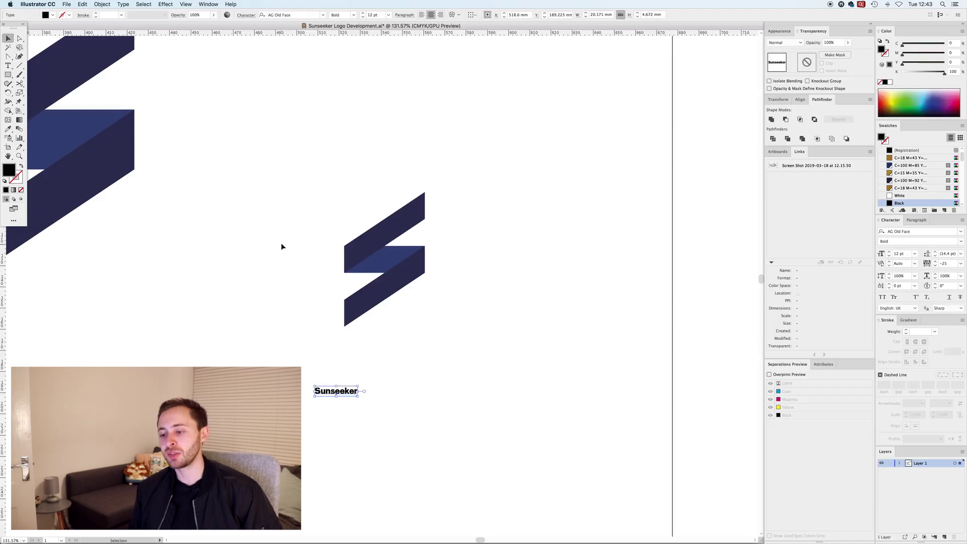
pyautogui.click(339, 405)
pyautogui.moveTo(403, 319); pyautogui.dragTo(395, 326)
pyautogui.press('w')
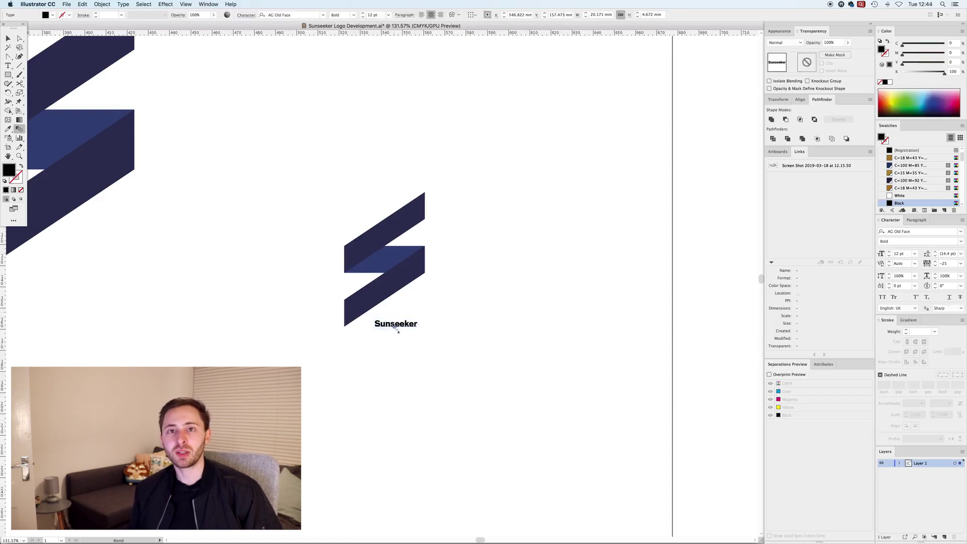
# Enlarge the Sunseeker wordmark to about 43 pt beside the narrow S symbol's lower bar, checking it against the grid.
pyautogui.press('super+apostrophe')
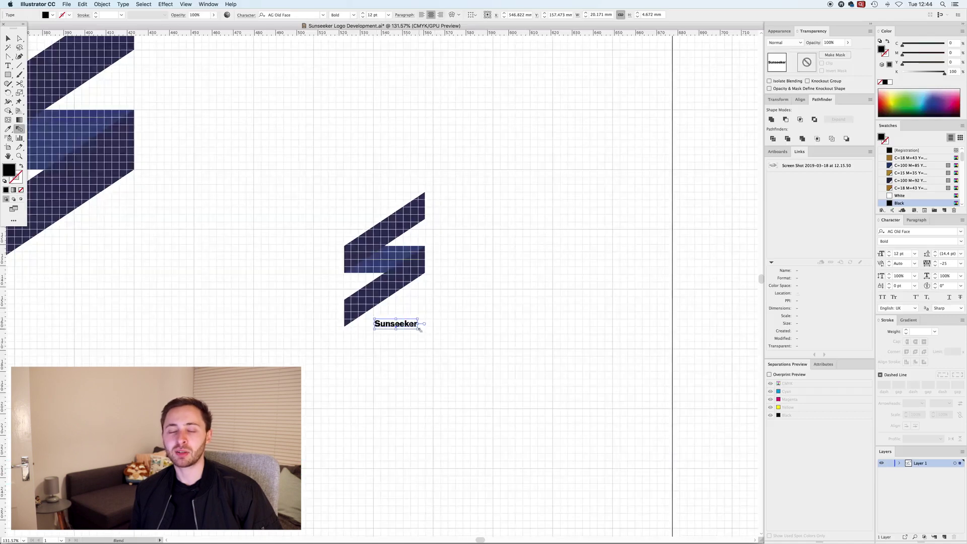
pyautogui.moveTo(456, 311); pyautogui.dragTo(531, 305)
pyautogui.click(429, 379)
pyautogui.press('super+apostrophe')
pyautogui.scroll(1, 442, 384)
pyautogui.hscroll(1, 441, 384)
# Recolour the Sunseeker wordmark with the lighter blue sampled from the S symbol's middle bar.
pyautogui.click(445, 340)
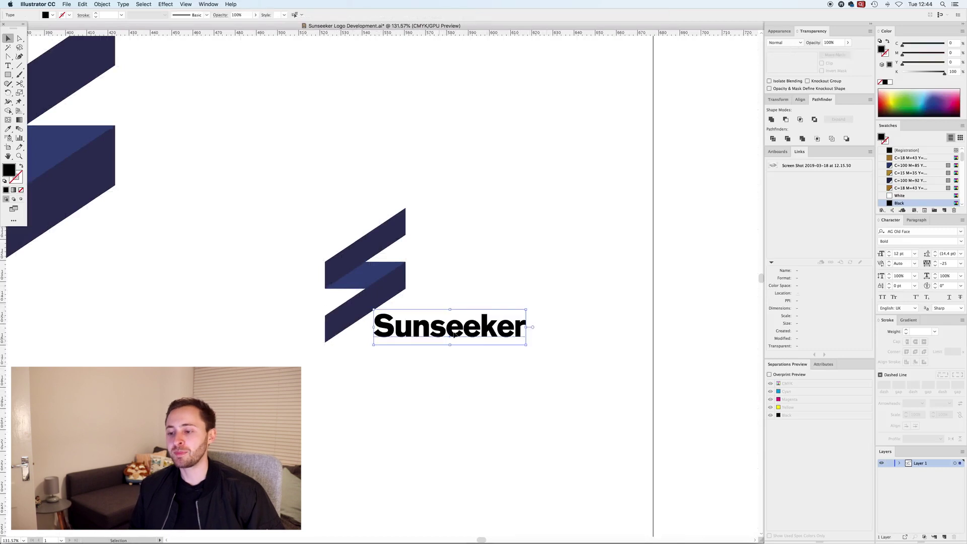
pyautogui.click(358, 247)
pyautogui.press('v')
pyautogui.click(490, 270)
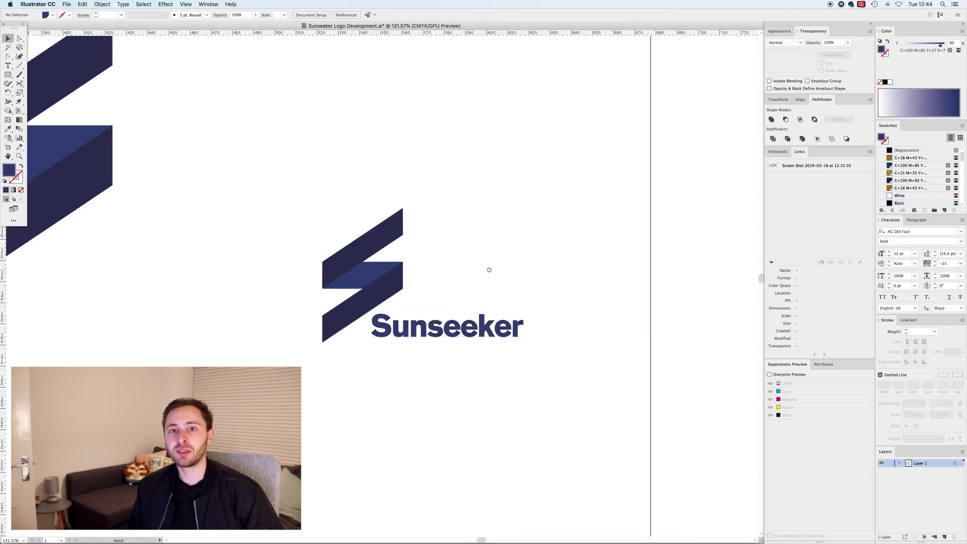
# Recolour the Sunseeker wordmark with the dark navy sampled from the S symbol's lower diagonal bar.
pyautogui.hscroll(1, 268, 169)
pyautogui.moveTo(259, 171); pyautogui.dragTo(503, 354)
pyautogui.press('a')
pyautogui.click(470, 344)
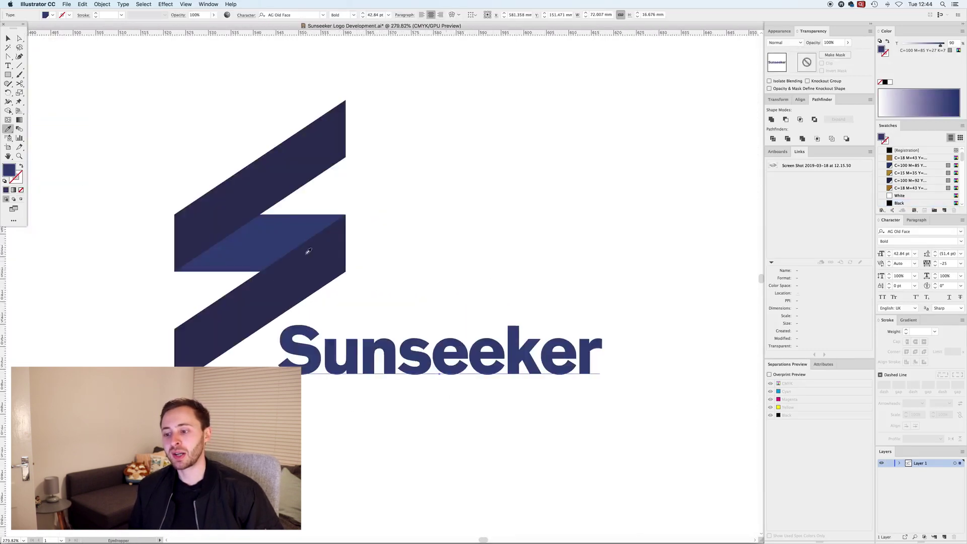
pyautogui.click(308, 251)
pyautogui.press('v')
pyautogui.click(469, 225)
# Shift the Sunseeker wordmark slightly to the right, widening its gap from the S symbol, and deselect it.
pyautogui.hscroll(1, 469, 221)
pyautogui.scroll(-1, 469, 222)
pyautogui.click(332, 357)
pyautogui.moveTo(360, 350); pyautogui.dragTo(380, 350)
pyautogui.click(366, 478)
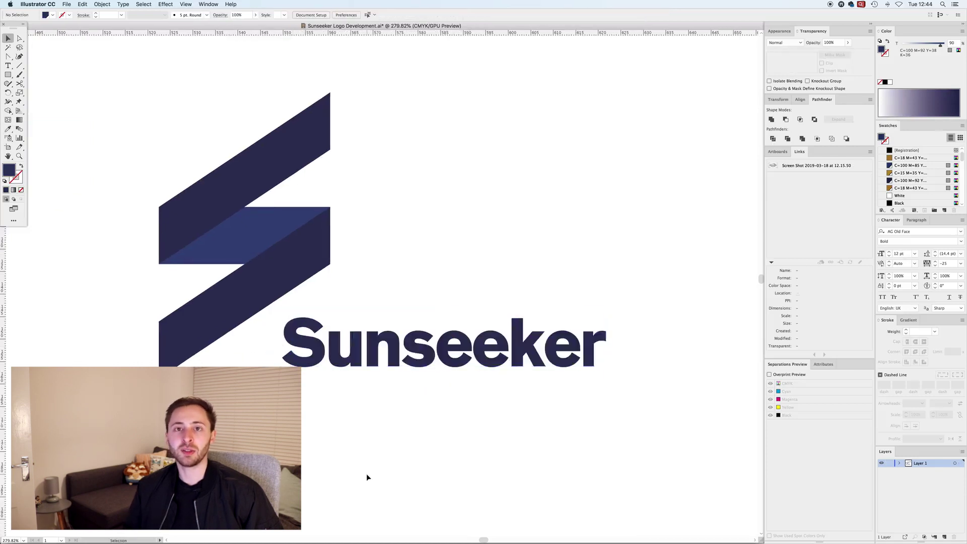
pyautogui.press('super+1')
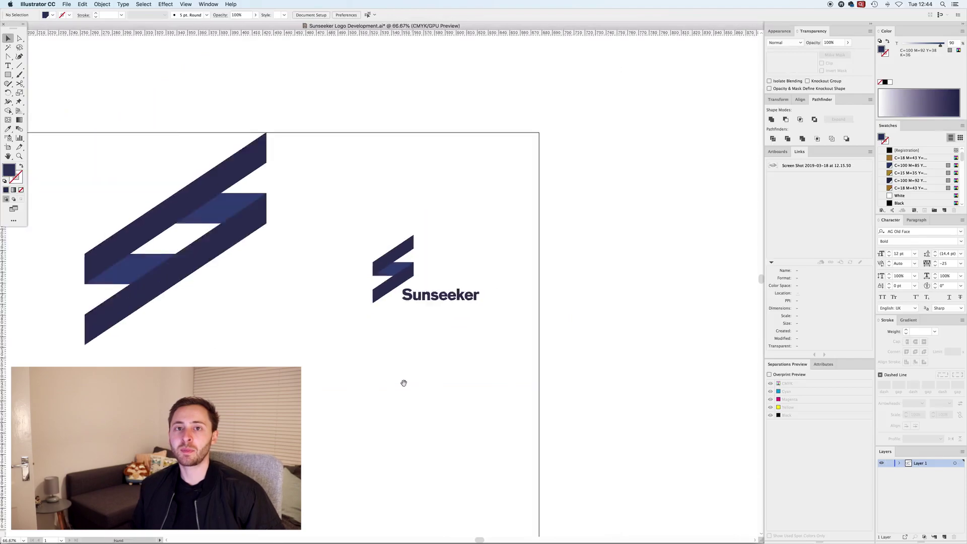